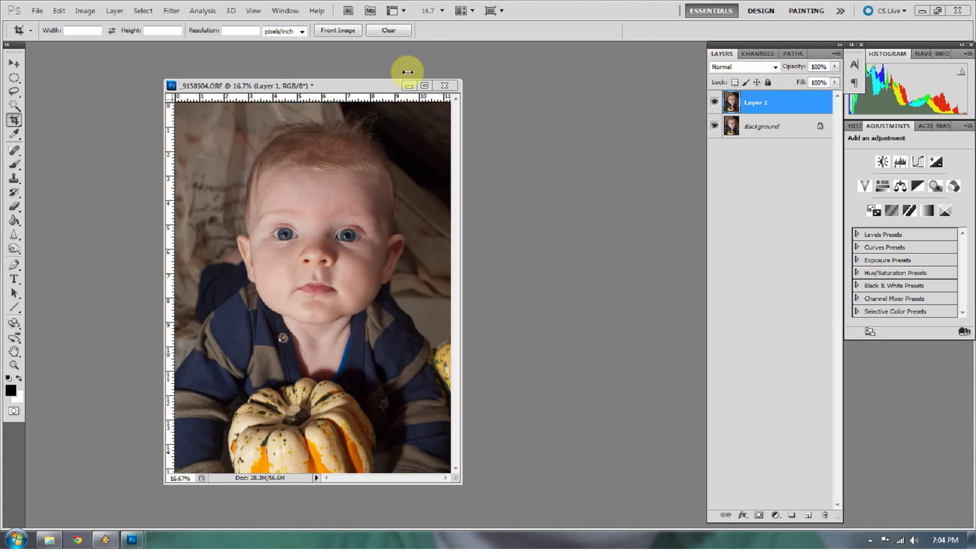
Open the Tiffen Dfx v3 filter on Layer 1 of the baby portrait.
click(171, 11)
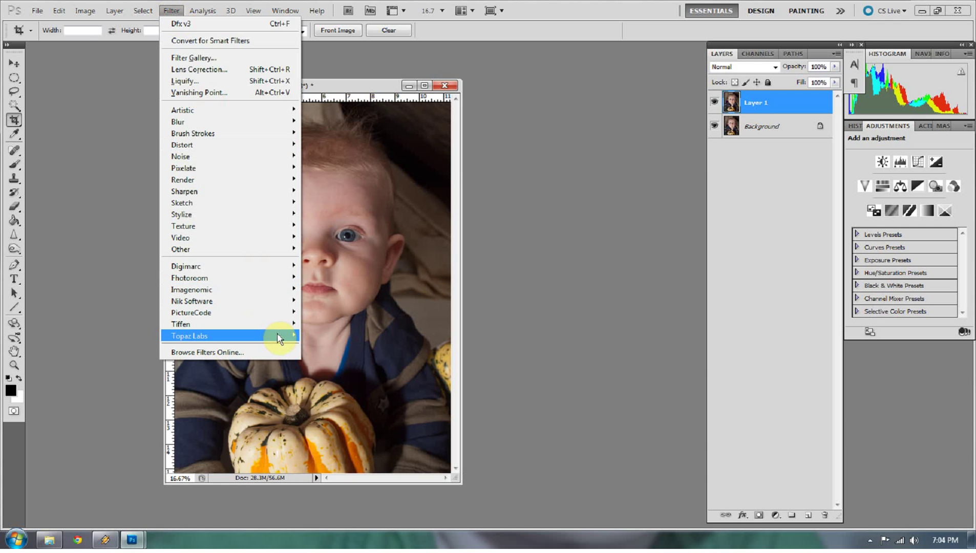
mouse_move(271, 334)
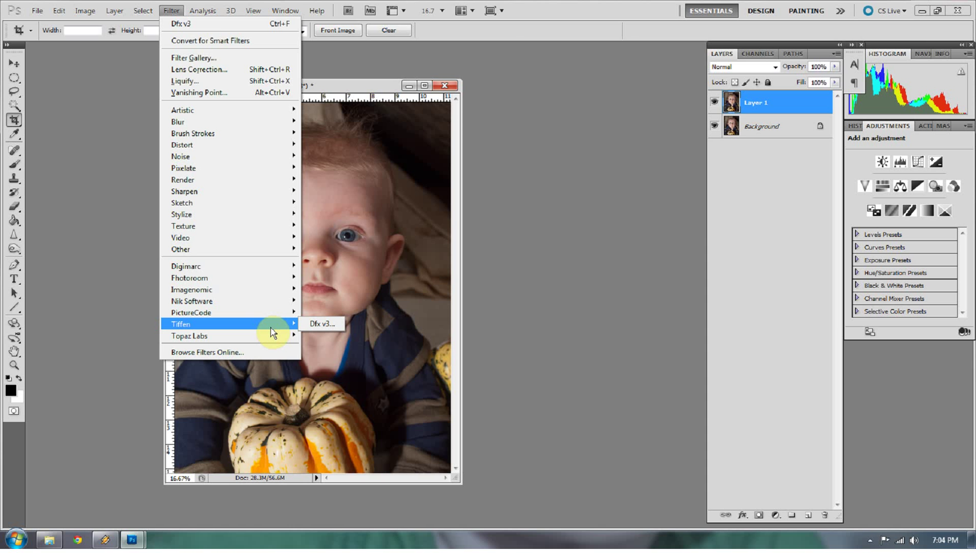
click(318, 325)
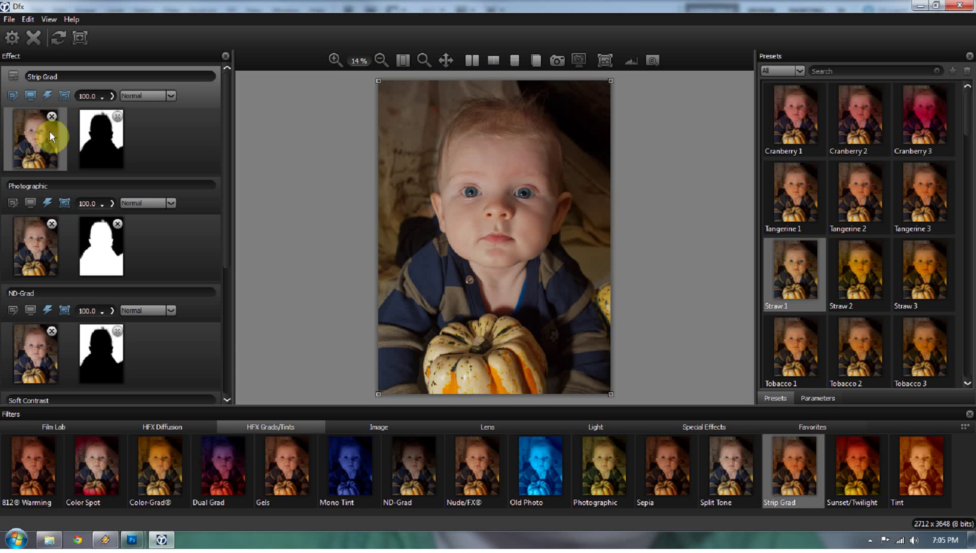
Clear the leftover effects by removing the Strip Grad filter and its mask and deleting the Photographic, ND-Grad and Soft Contrast layers.
click(51, 116)
right_click(45, 248)
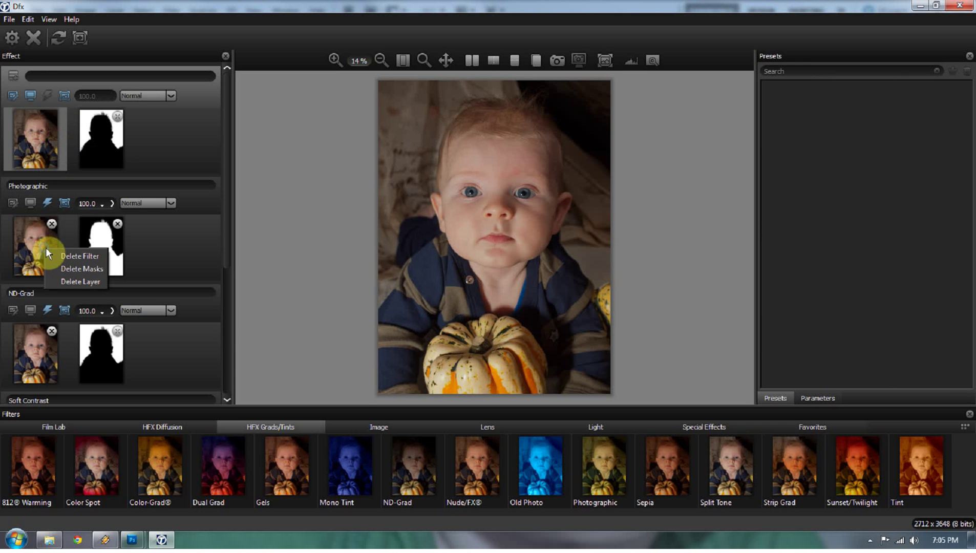
click(60, 282)
right_click(60, 249)
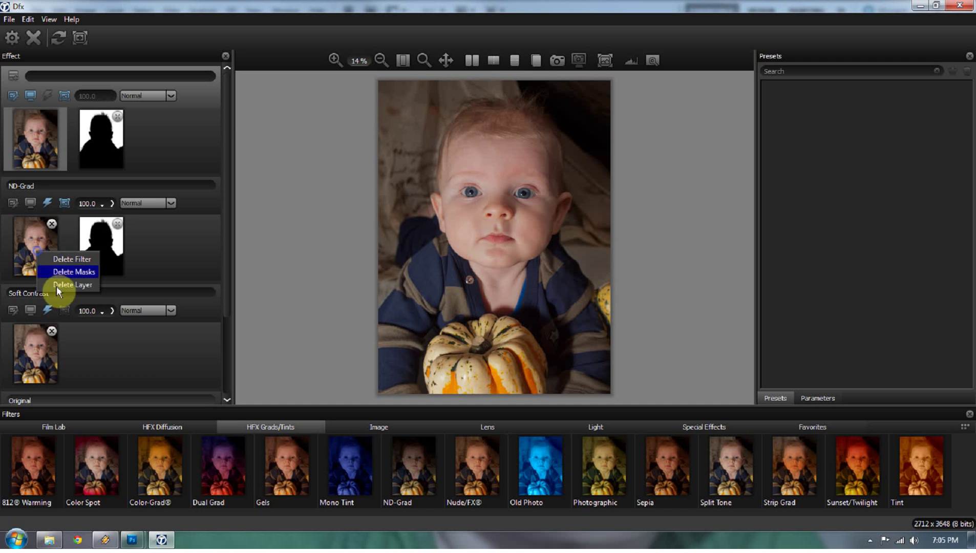
click(57, 285)
right_click(30, 251)
click(60, 270)
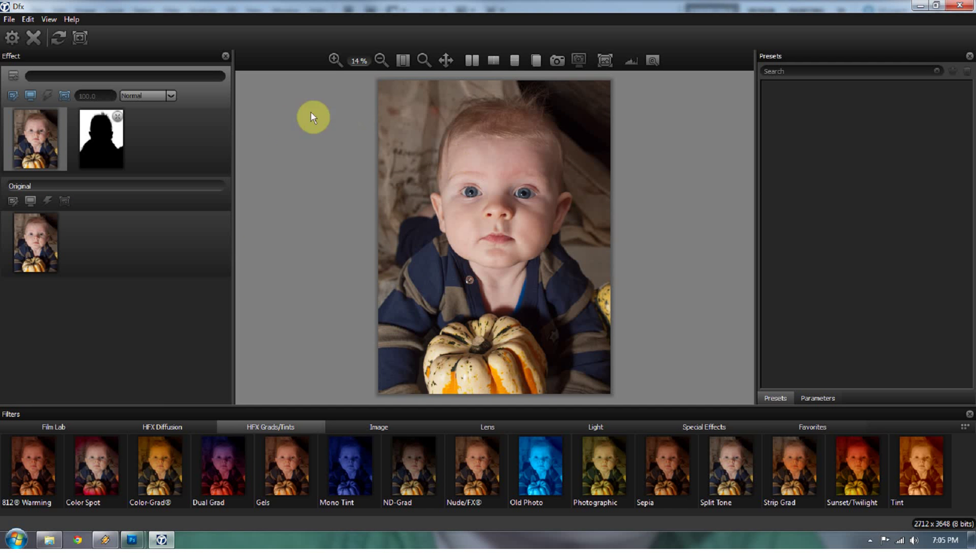
click(19, 141)
click(117, 117)
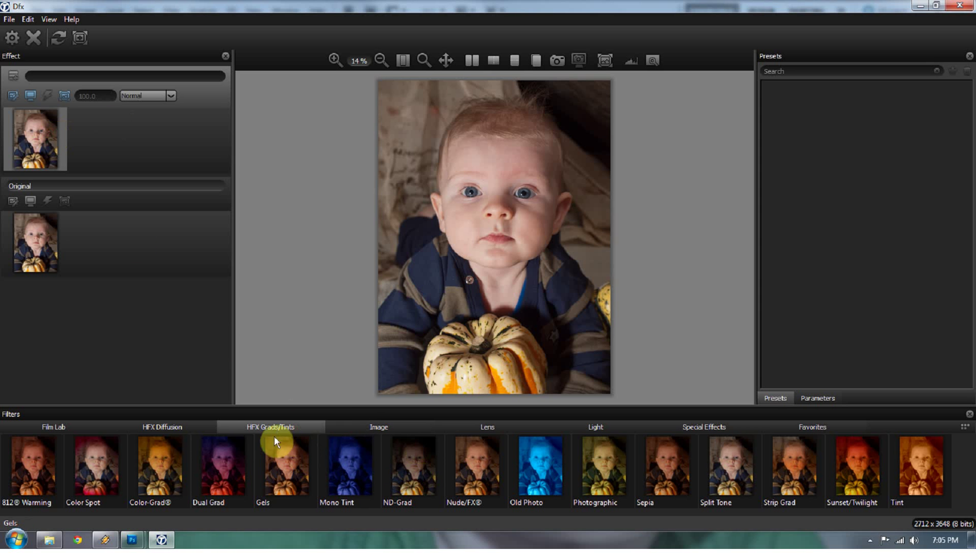
Try the DeBlock, DeNoise and DeBand image filters and apply DeBlock with the DeBlock 2 preset.
click(367, 426)
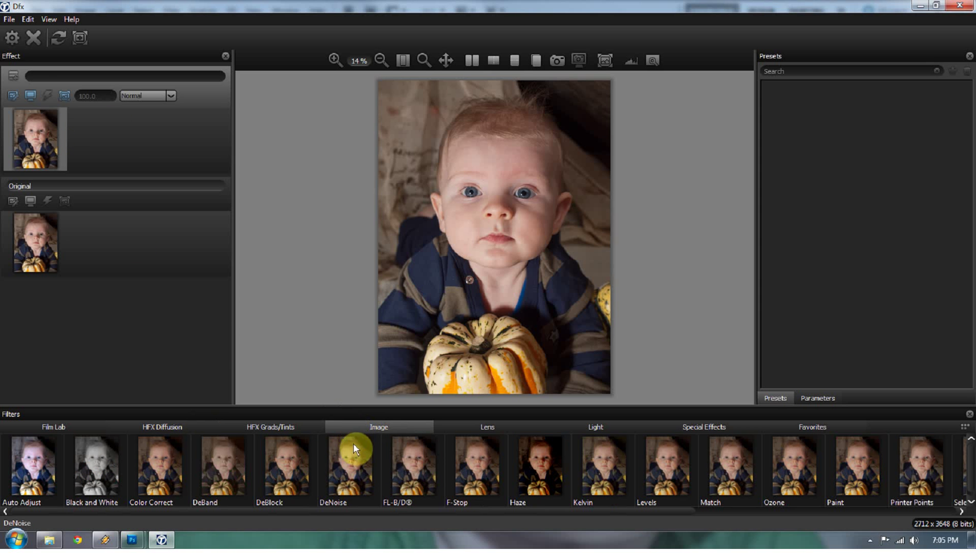
click(295, 482)
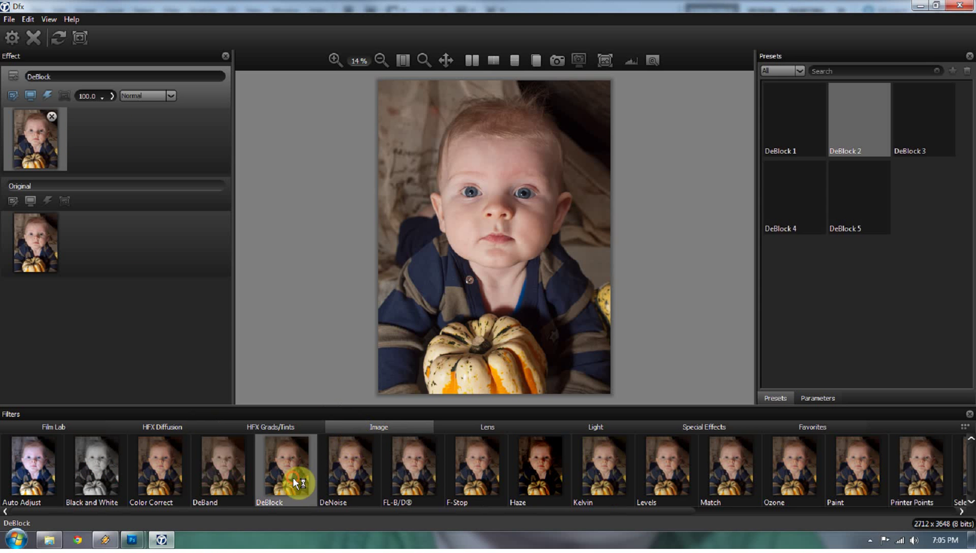
click(345, 471)
click(228, 482)
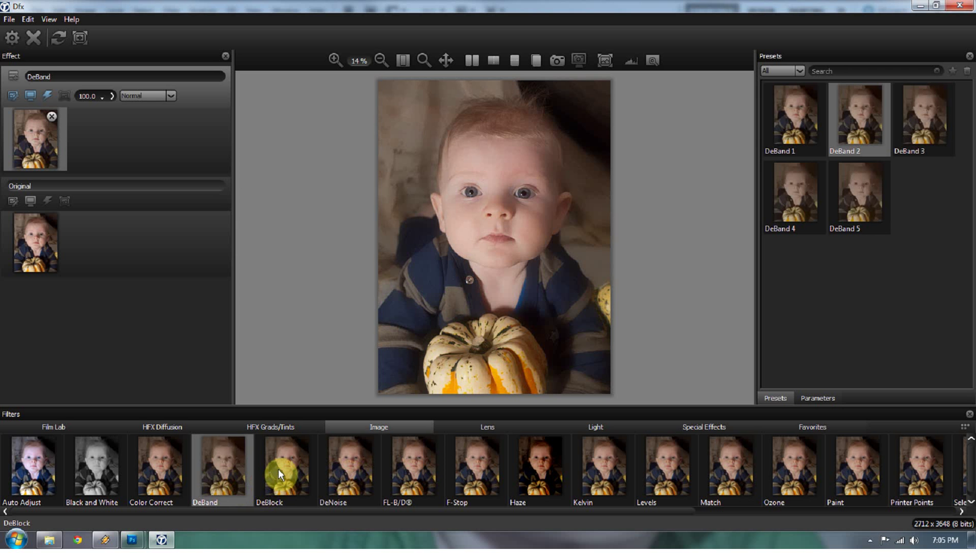
click(278, 468)
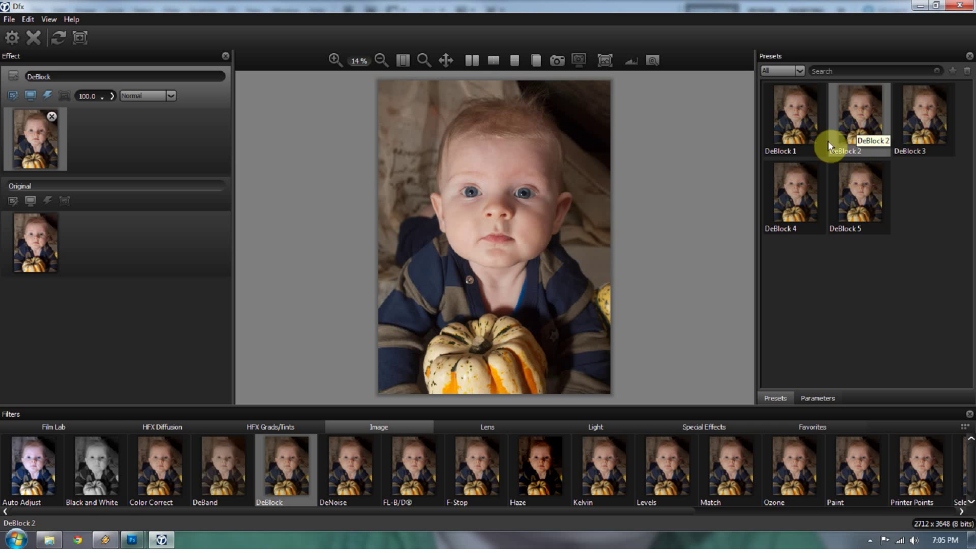
Compare the DeBlock result with the original photo in split and side-by-side views.
click(501, 60)
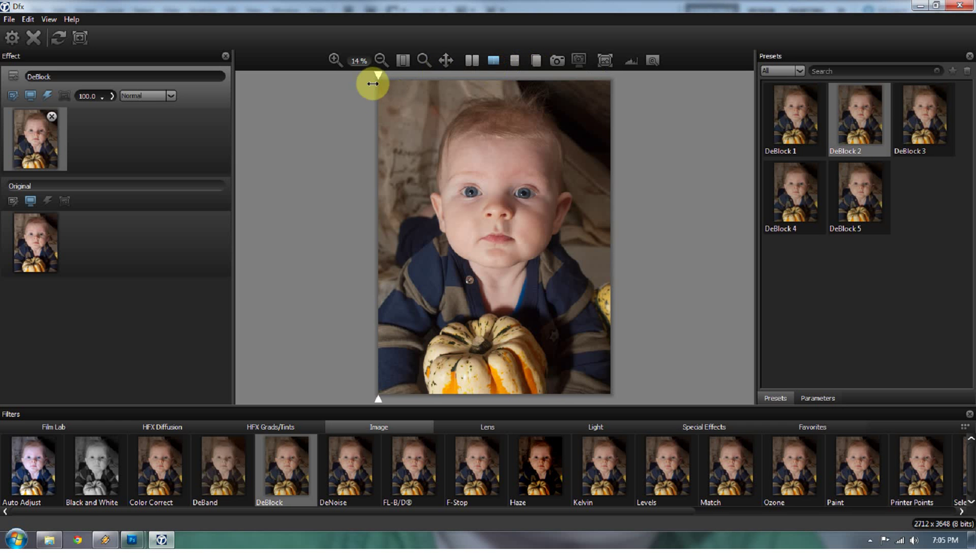
drag(375, 73, 504, 72)
click(479, 61)
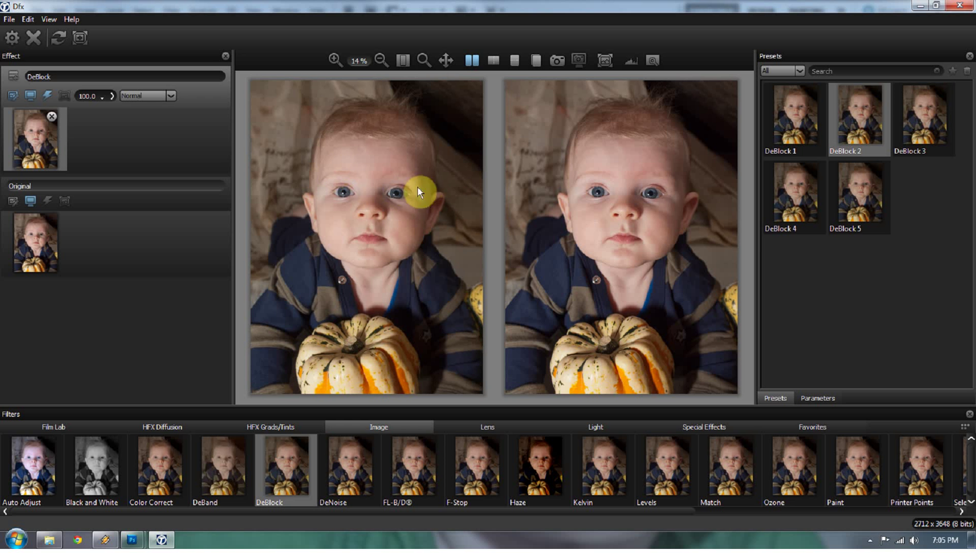
click(474, 61)
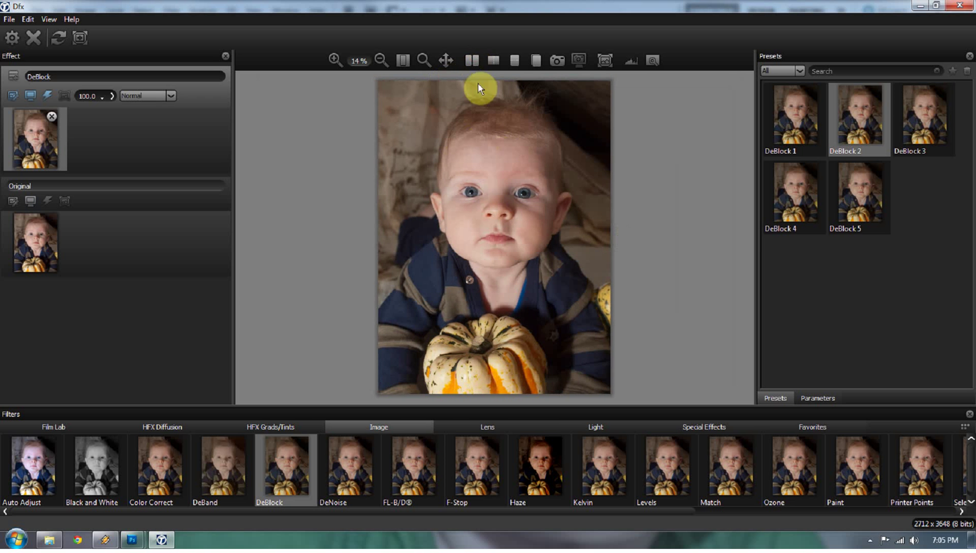
click(474, 62)
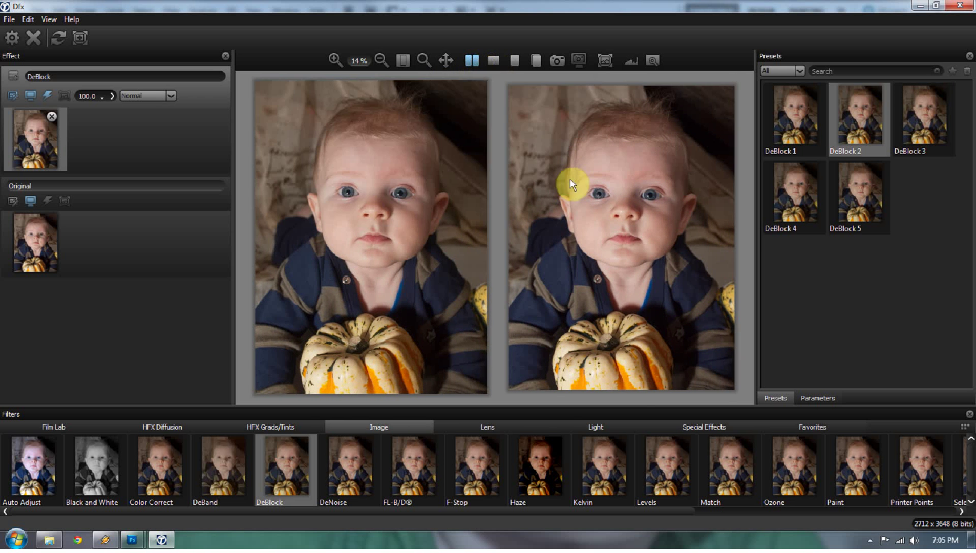
click(471, 61)
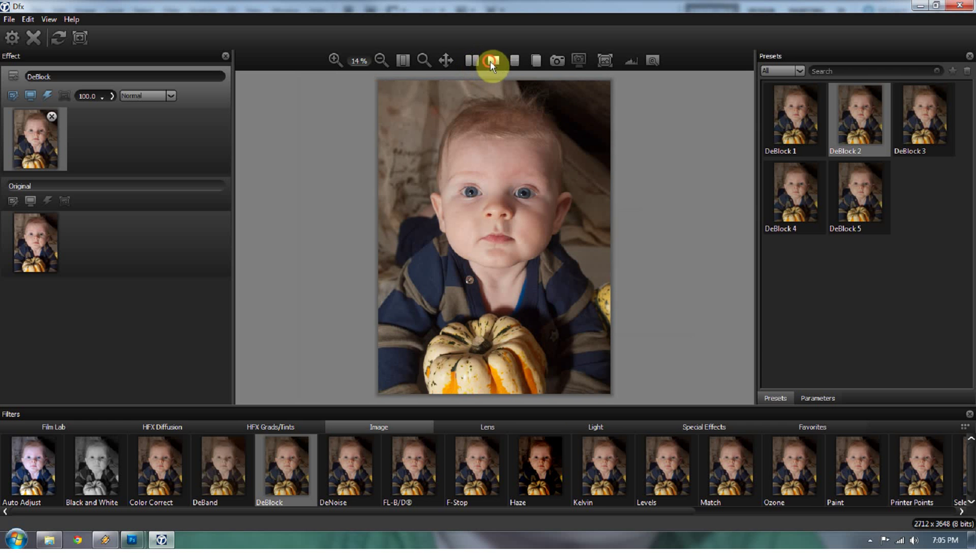
click(492, 61)
drag(506, 72, 376, 117)
Add a new effect layer above DeBlock and apply the HFX Diffusion Soft Contrast filter with the Soft Contrast 7 preset.
click(13, 78)
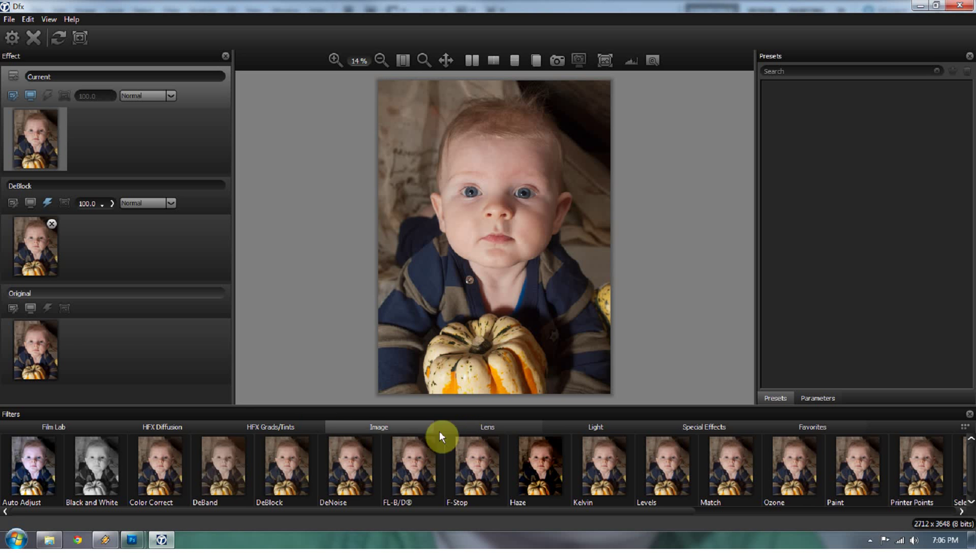
click(251, 426)
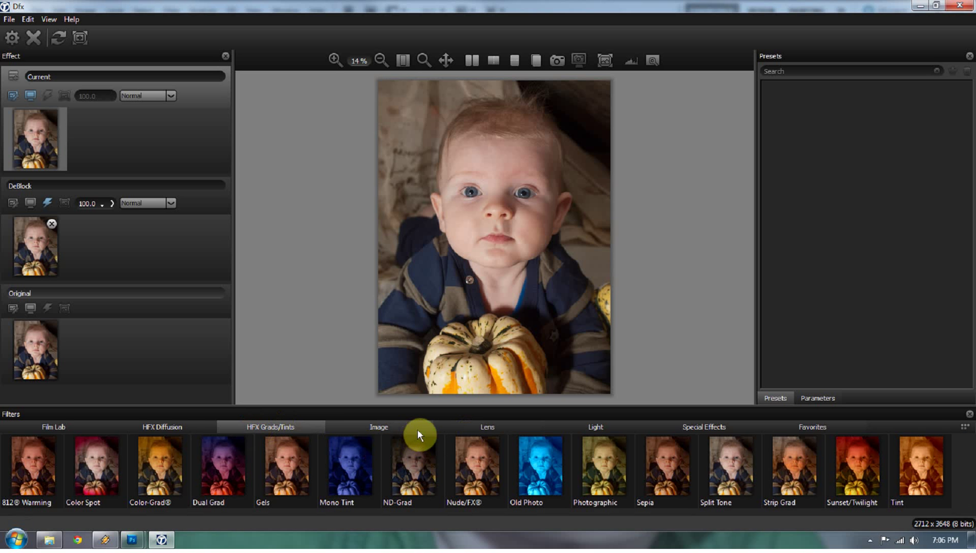
click(452, 427)
click(379, 426)
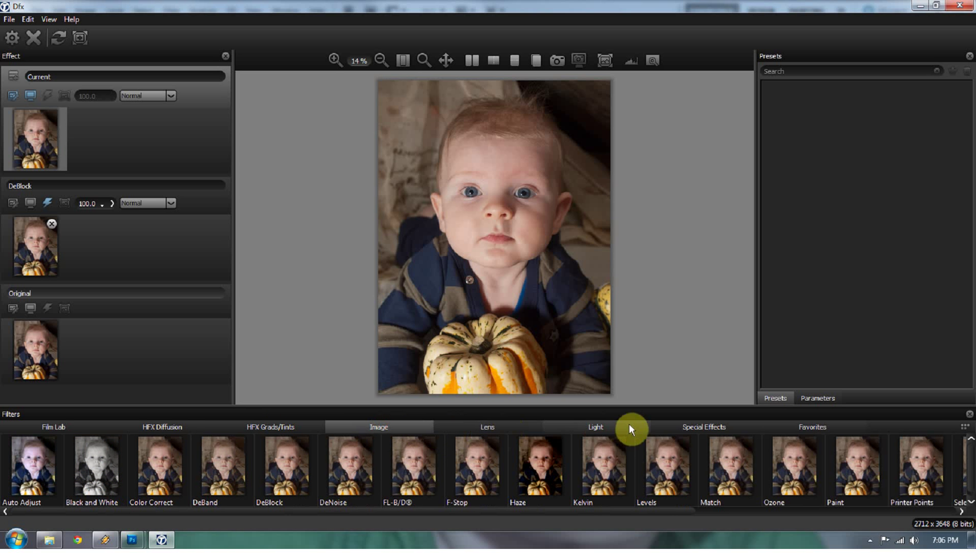
click(133, 427)
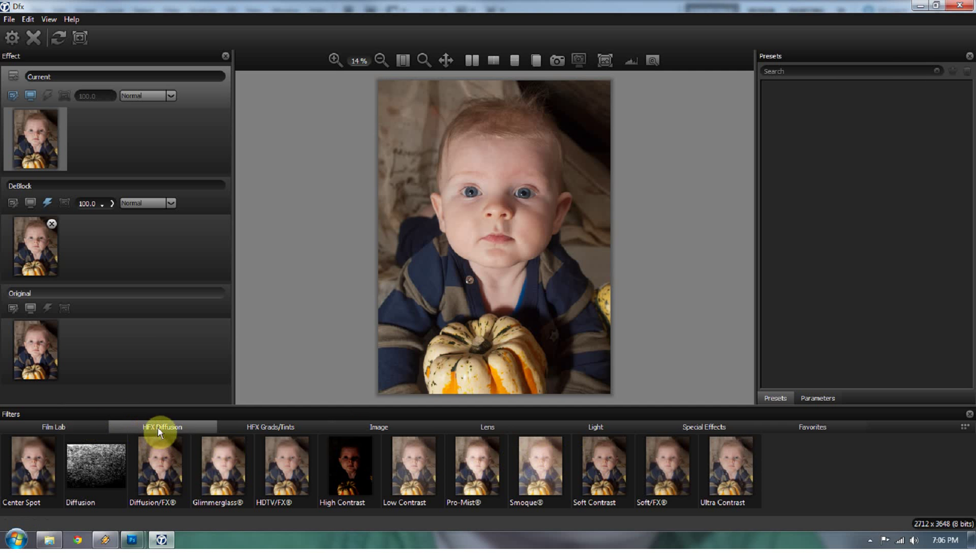
click(615, 468)
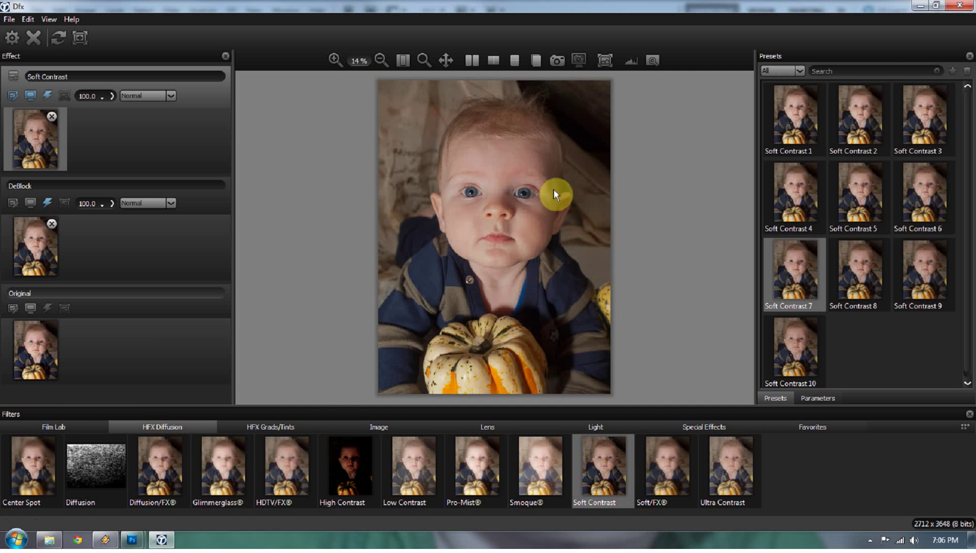
Compare the Soft Contrast result with the original in split view and add a new effect layer above it.
click(498, 60)
drag(377, 75, 366, 94)
click(38, 139)
click(15, 78)
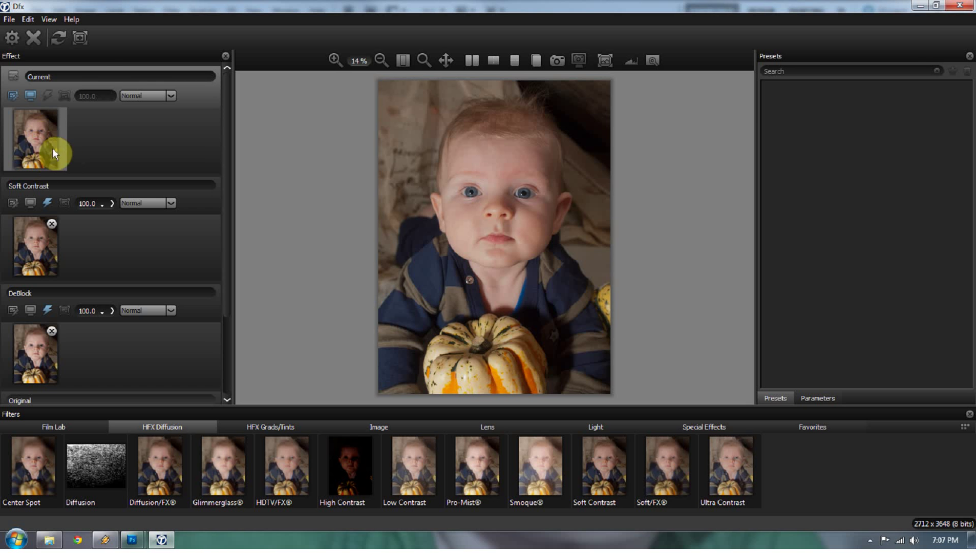
click(81, 37)
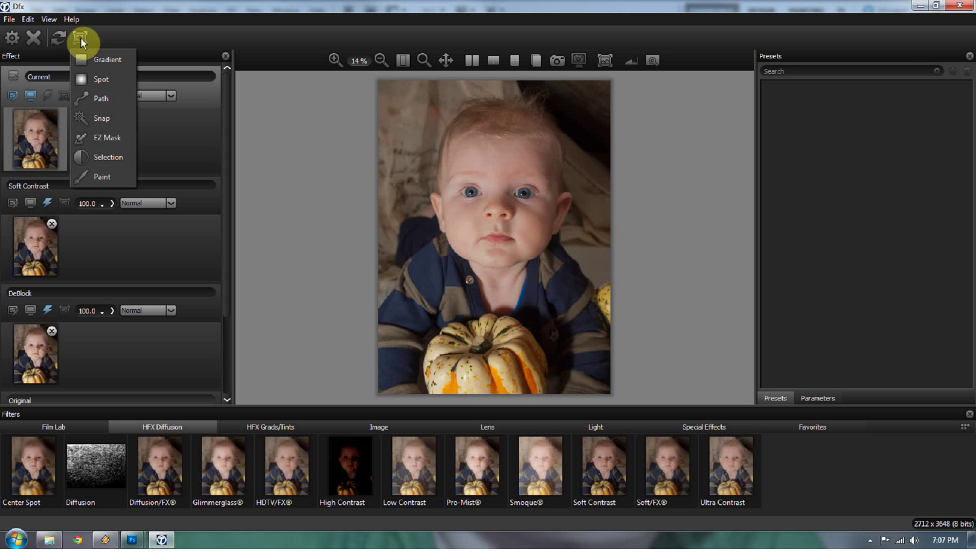
click(95, 137)
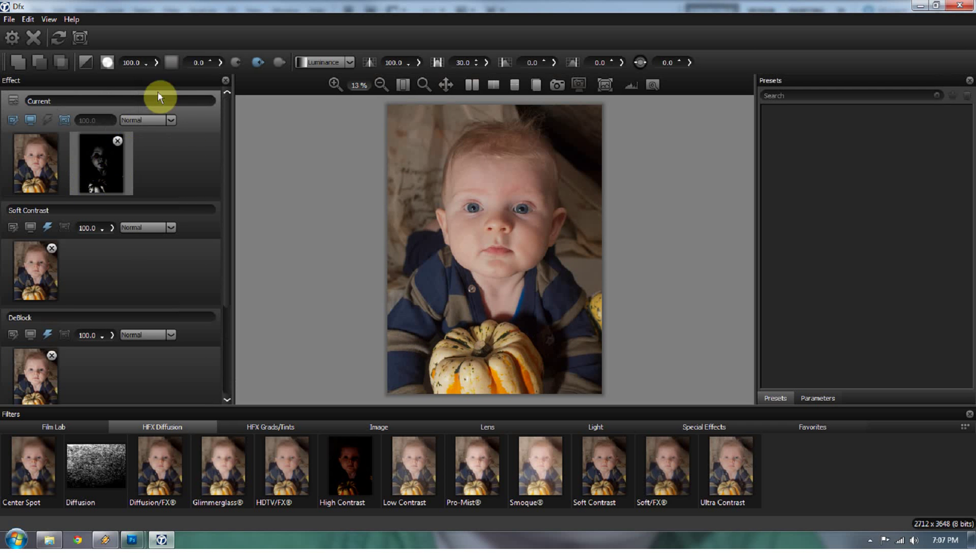
click(118, 142)
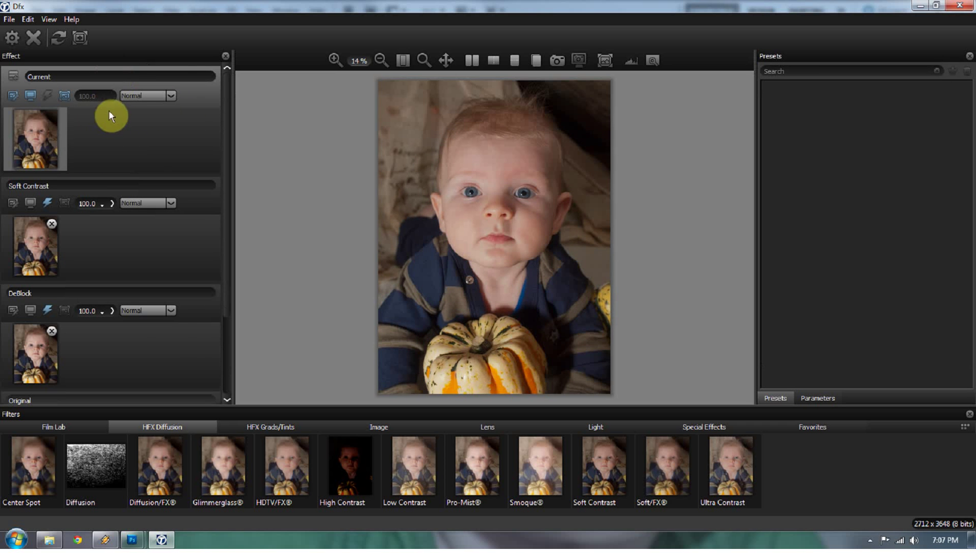
Add an EZ Mask to the current layer and trace the baby's head, shoulders and arms with green foreground strokes.
click(76, 32)
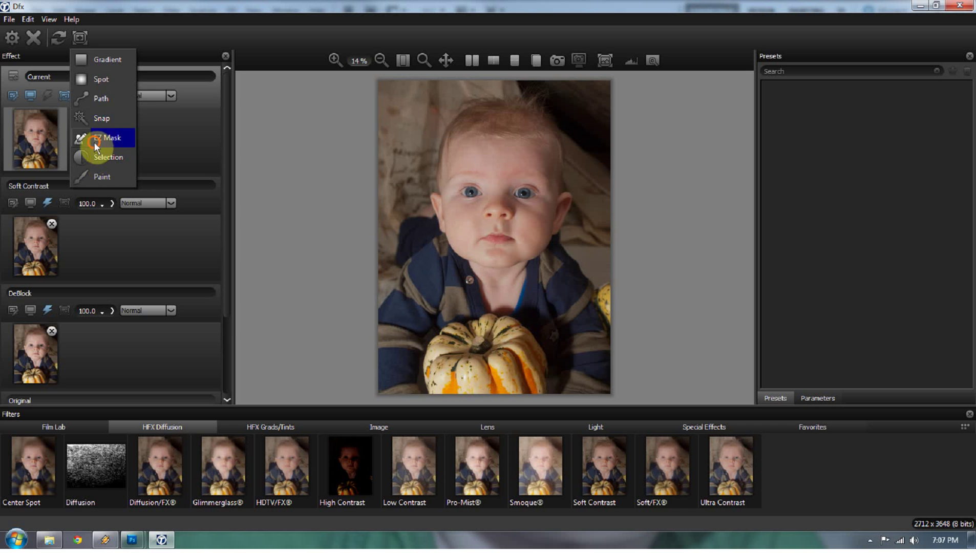
click(95, 139)
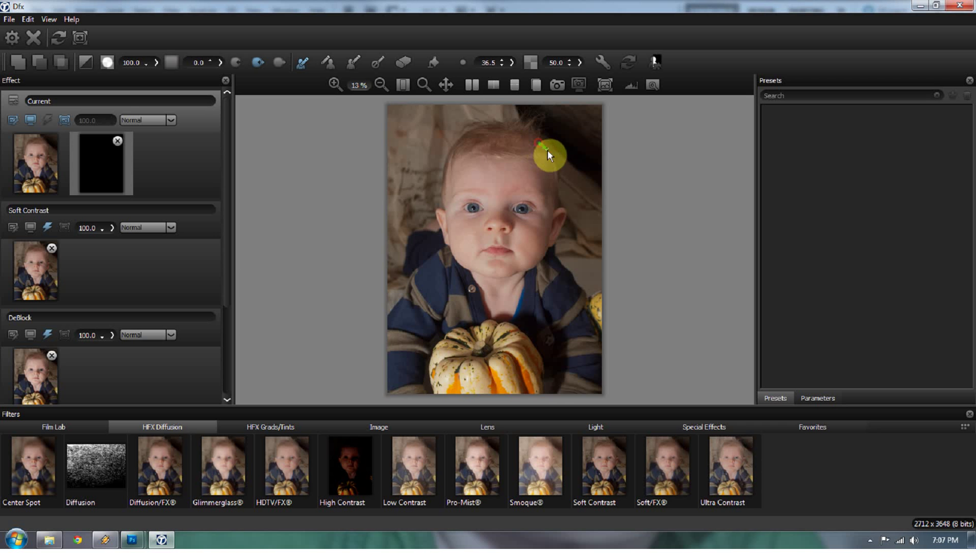
drag(555, 183, 554, 193)
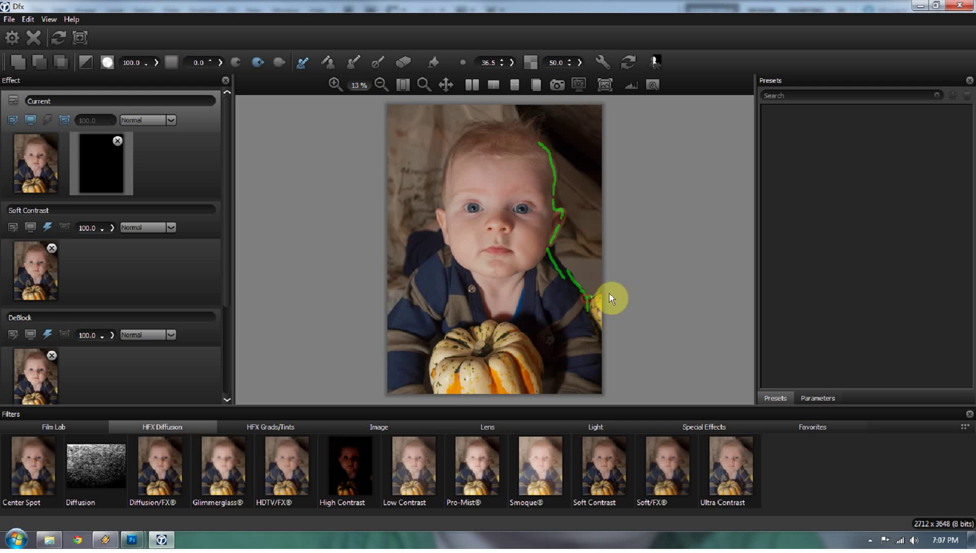
drag(571, 293, 589, 381)
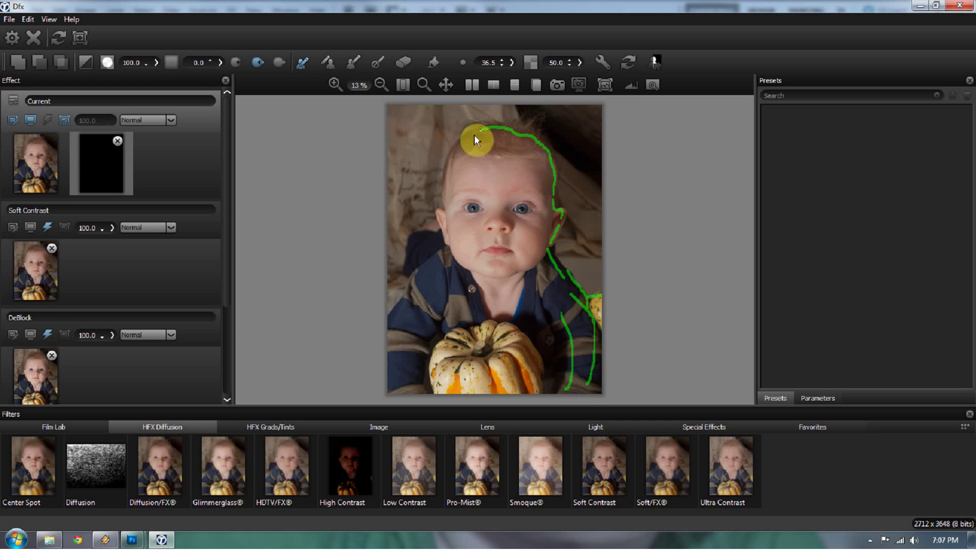
drag(448, 192, 443, 226)
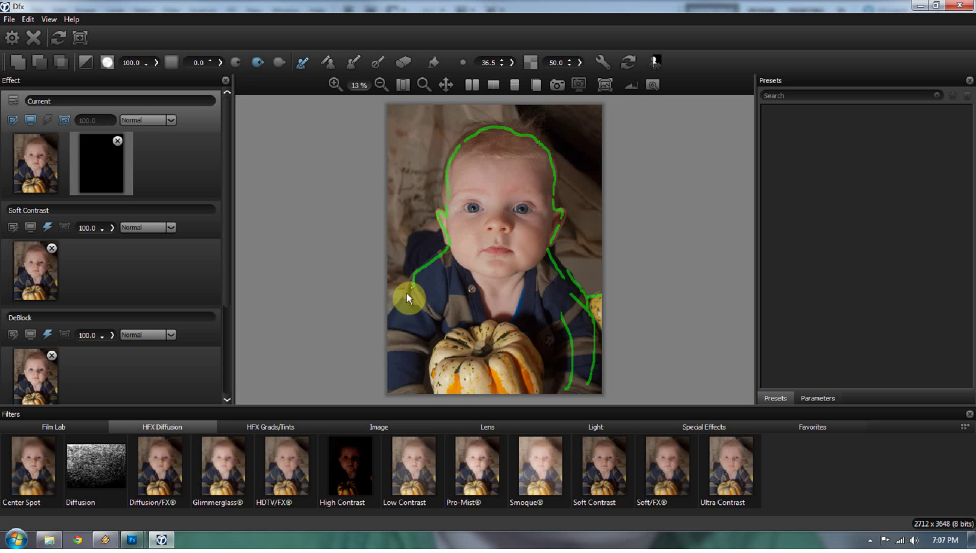
drag(392, 383, 419, 402)
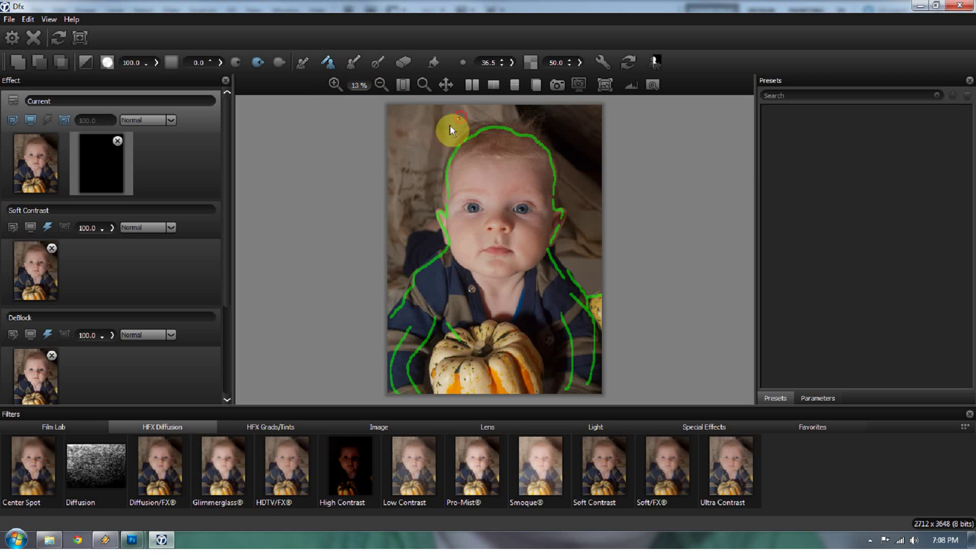
Mark the blanket background around the baby with red background strokes and generate the mask.
drag(450, 125, 441, 153)
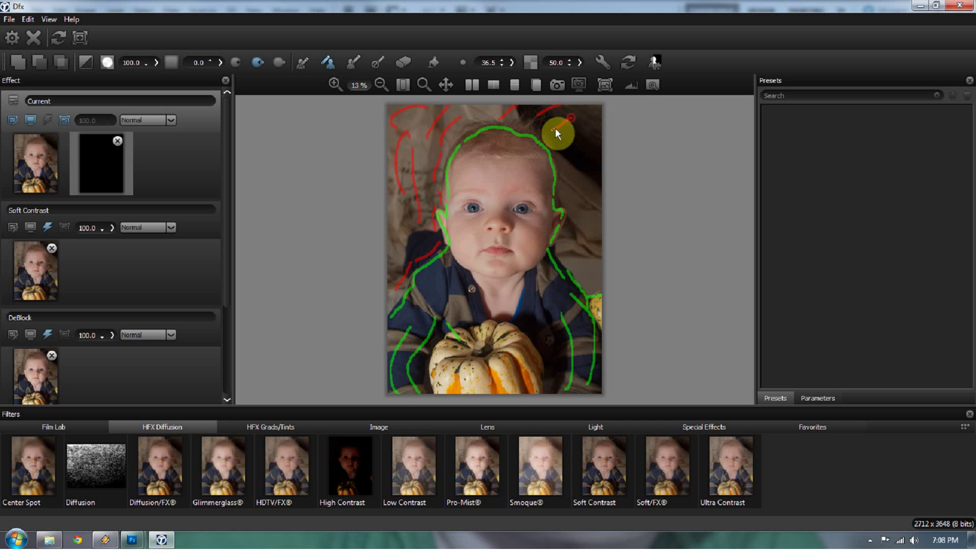
mouse_move(563, 148)
mouse_down()
mouse_move(562, 180)
mouse_move(582, 173)
mouse_move(564, 233)
mouse_move(584, 268)
mouse_up()
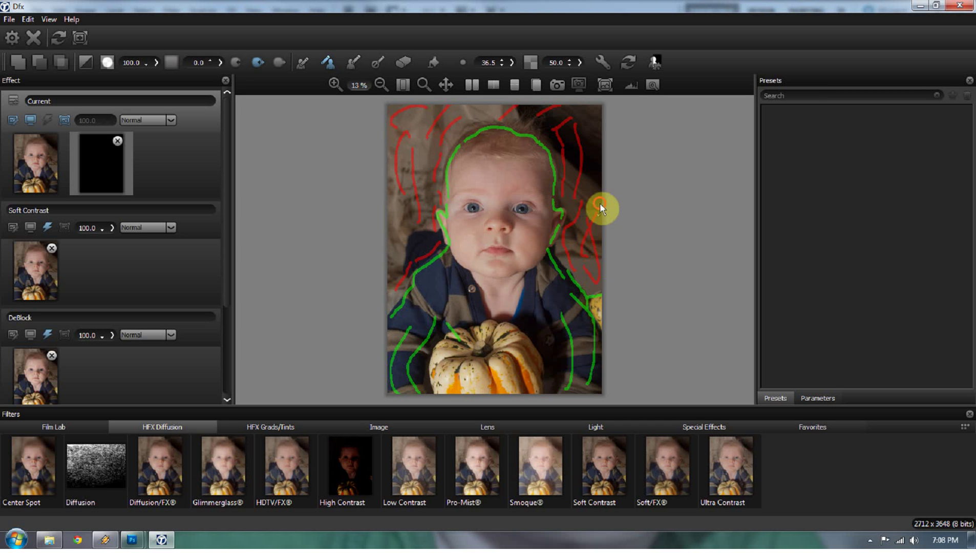
mouse_move(600, 207)
mouse_down()
mouse_move(598, 114)
mouse_move(597, 137)
mouse_up()
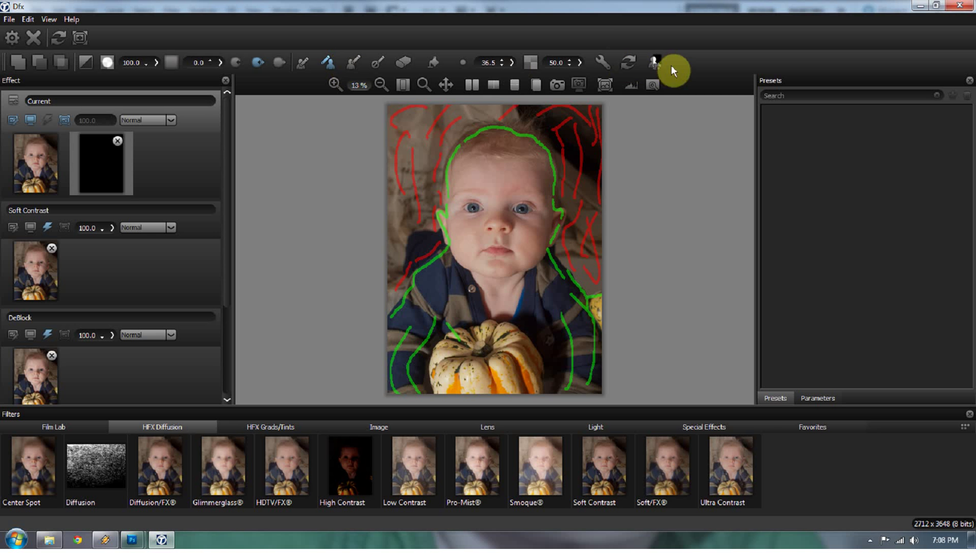
click(654, 63)
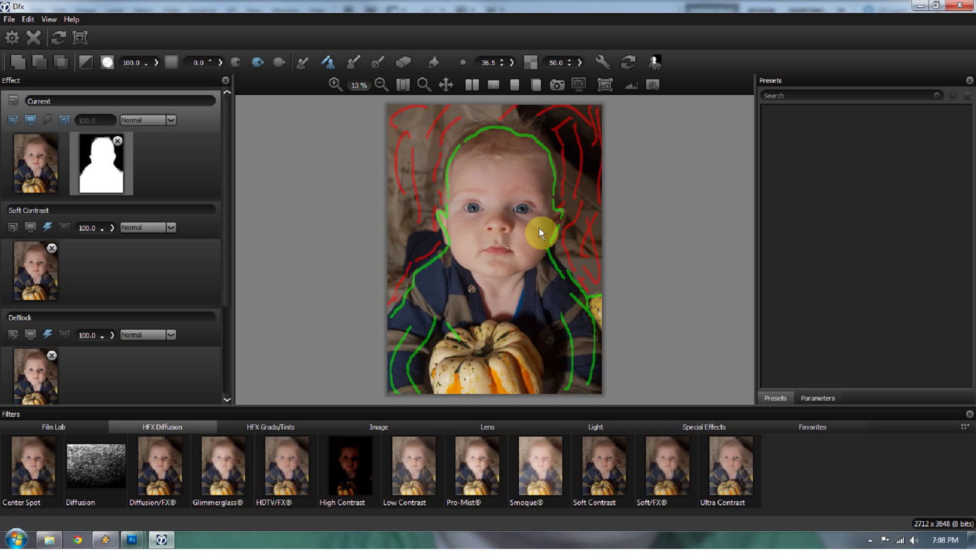
Apply the HFX Diffusion High Contrast filter to the masked layer and return to its effect image.
click(657, 61)
click(349, 477)
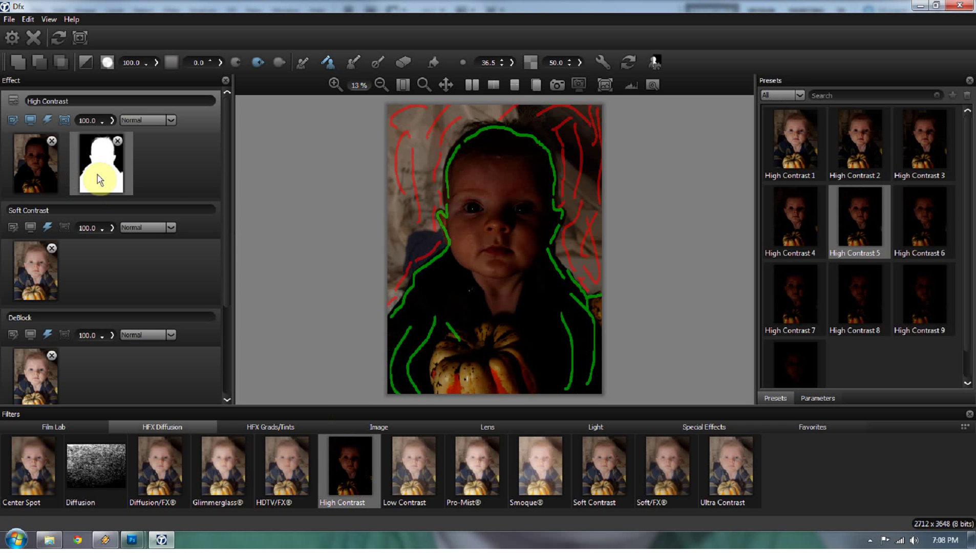
click(45, 172)
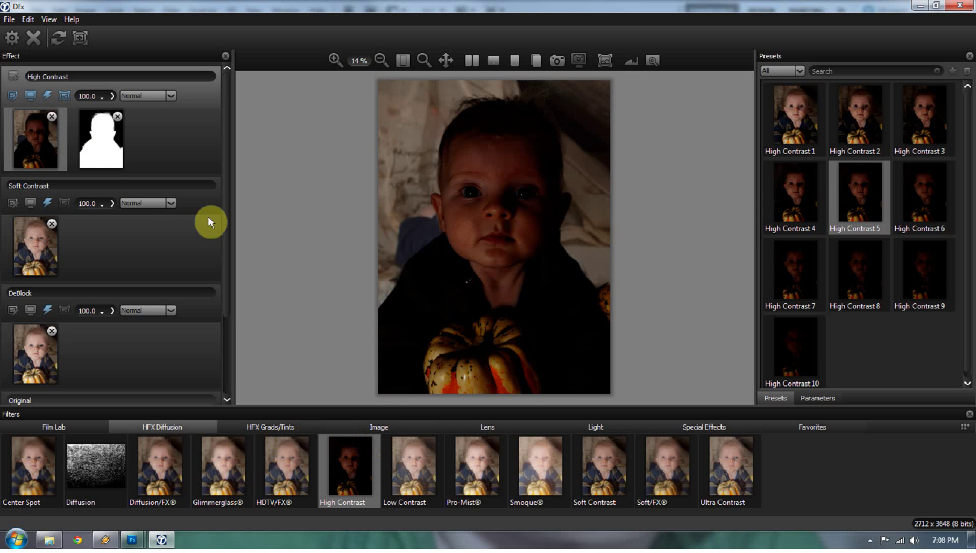
Invert the layer's mask so the effect covers only the background, and return to the effect image.
click(105, 155)
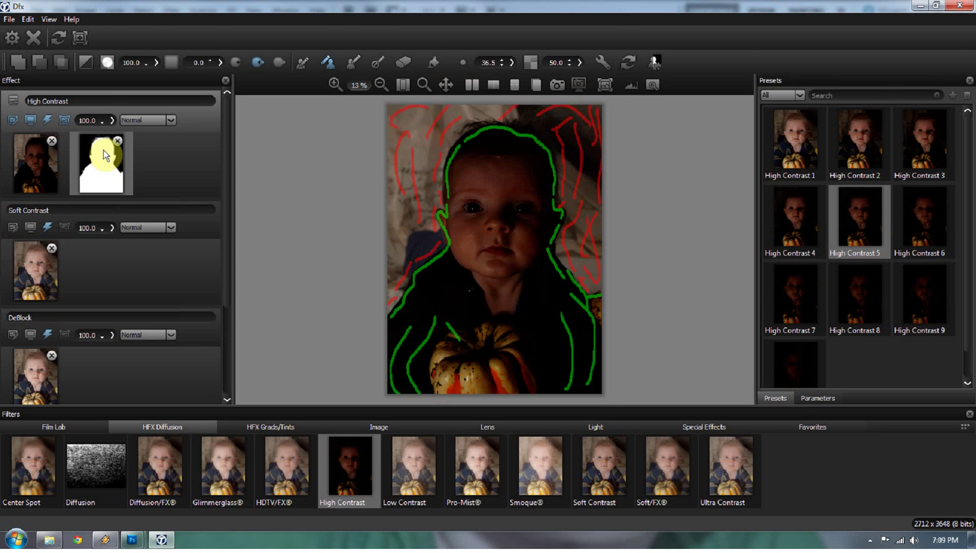
click(86, 59)
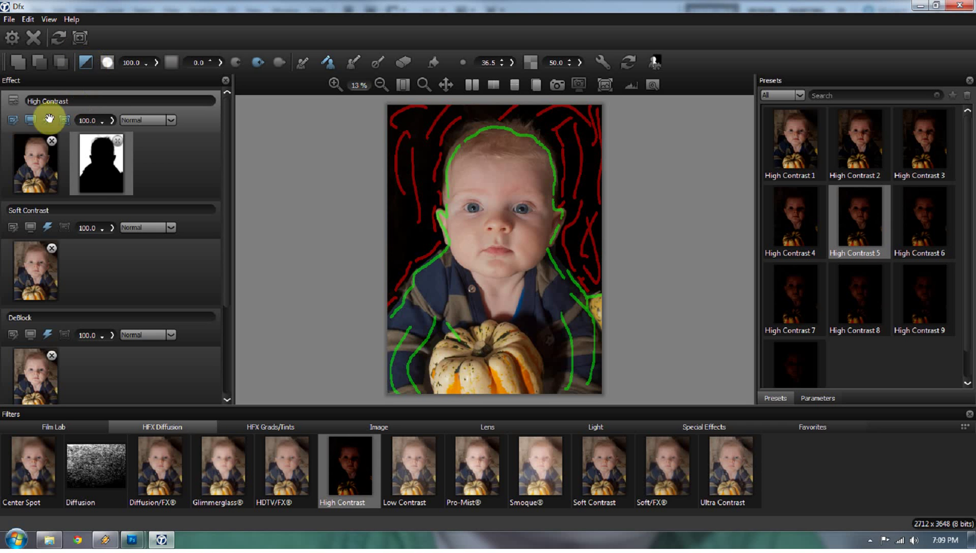
click(38, 177)
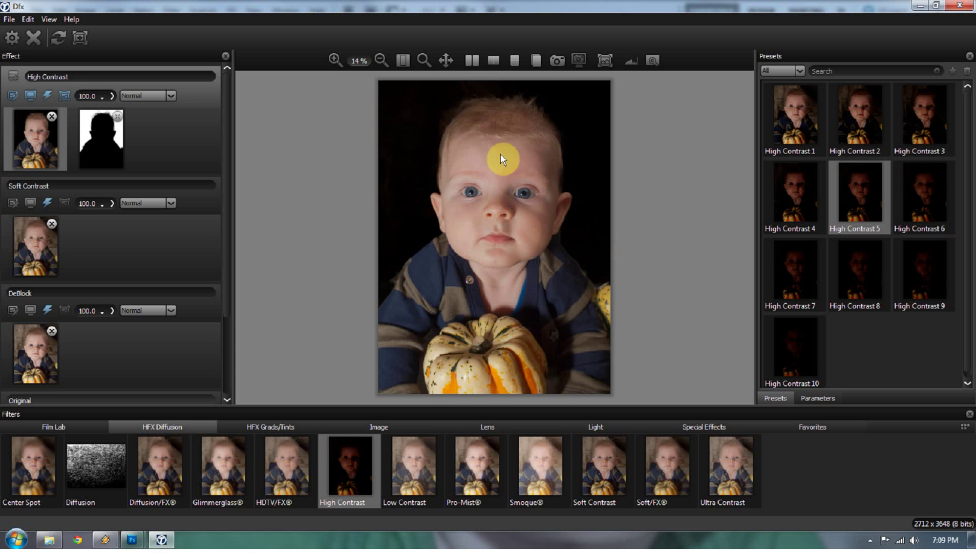
Try the High Contrast 2 preset and the HFX Grads/Tints Sunset/Twilight filter on the background.
click(801, 116)
click(835, 115)
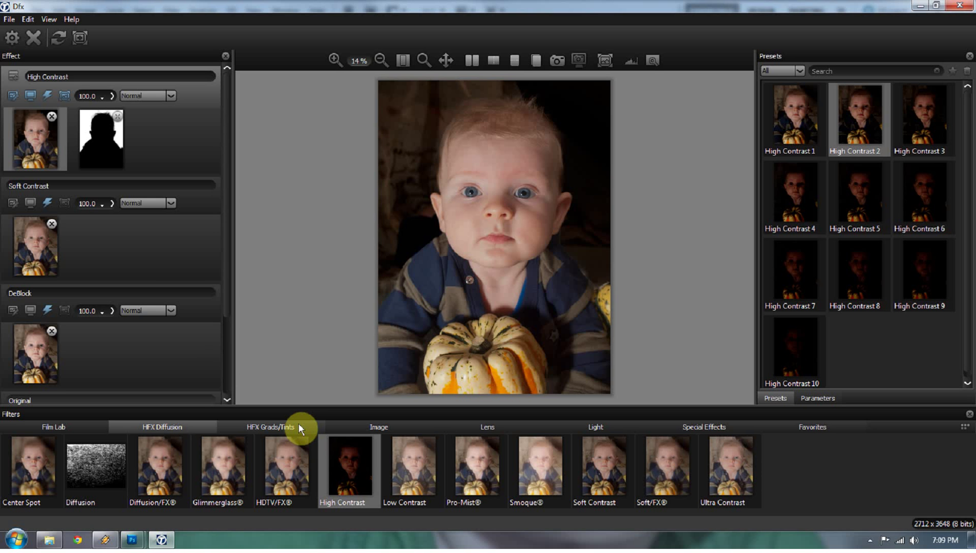
click(276, 430)
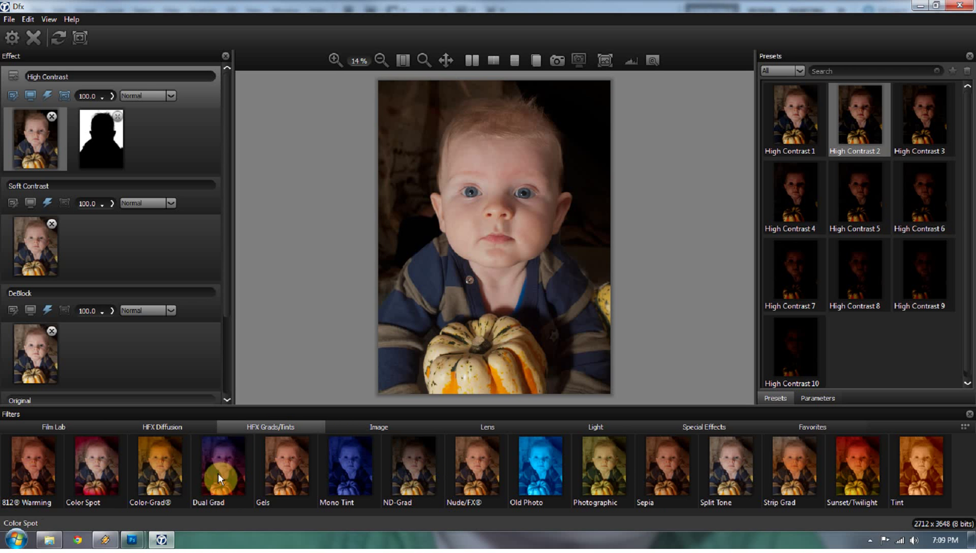
click(854, 478)
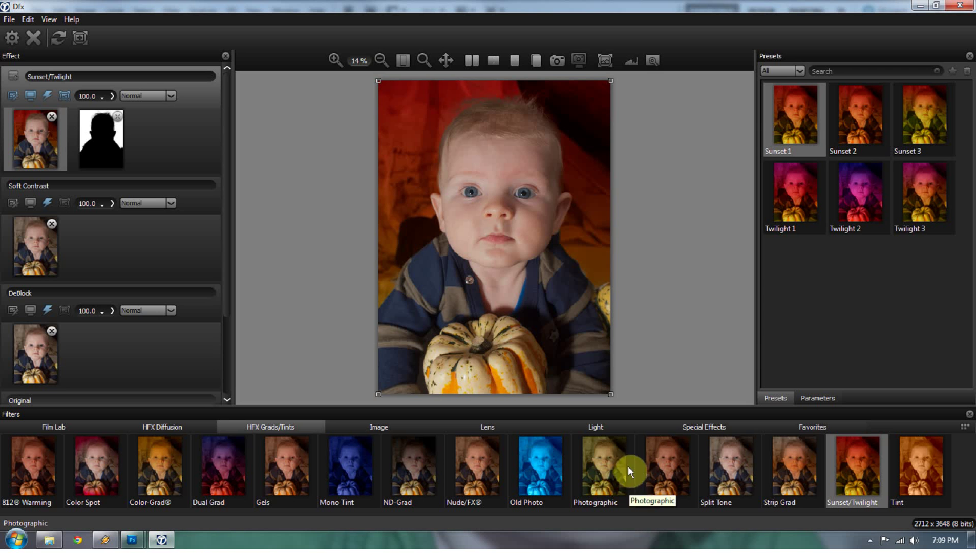
Apply the ND-Grad filter to the background, compare its density presets and choose ND.6.
click(409, 470)
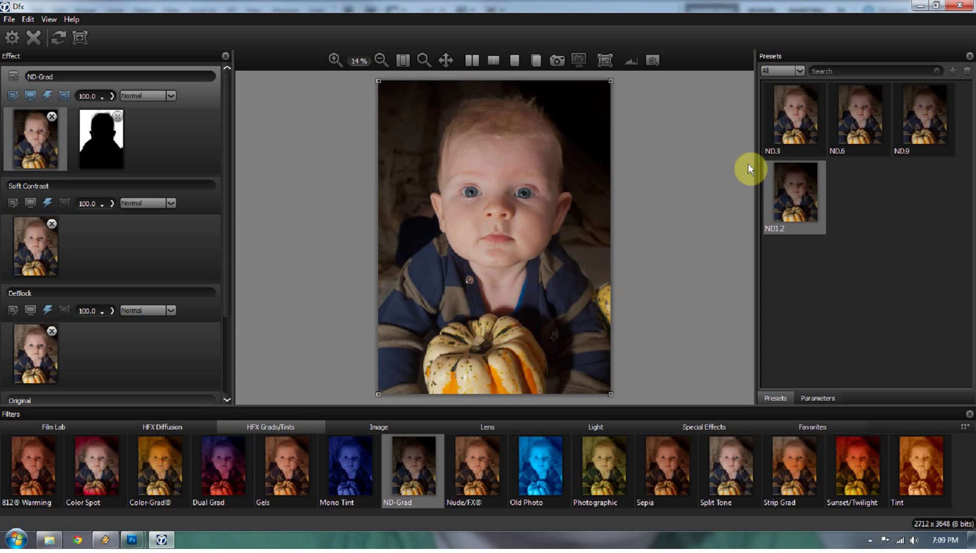
click(871, 124)
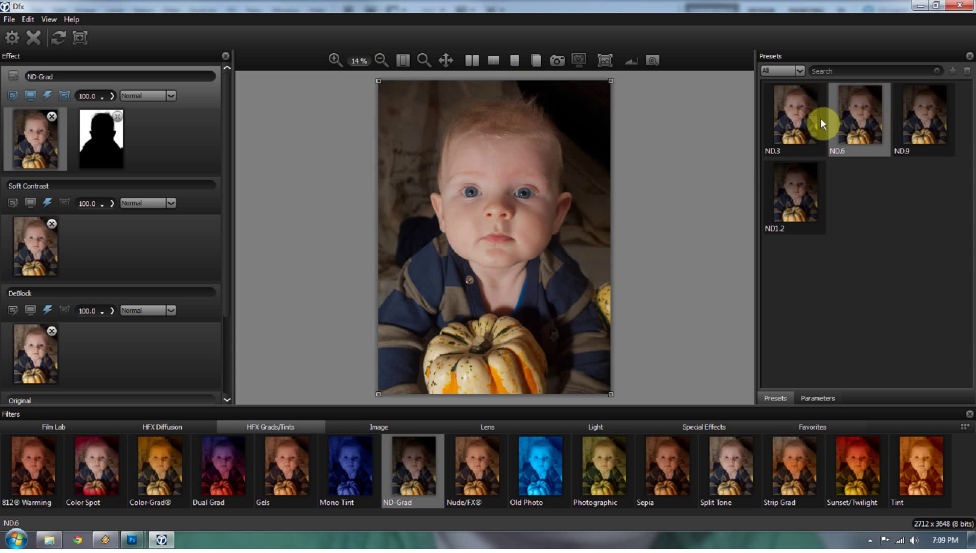
click(899, 123)
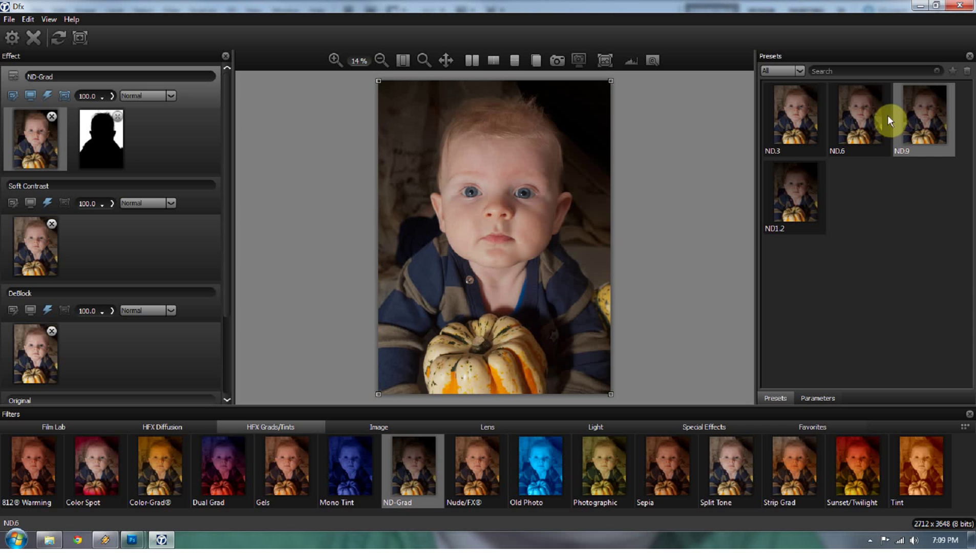
click(850, 119)
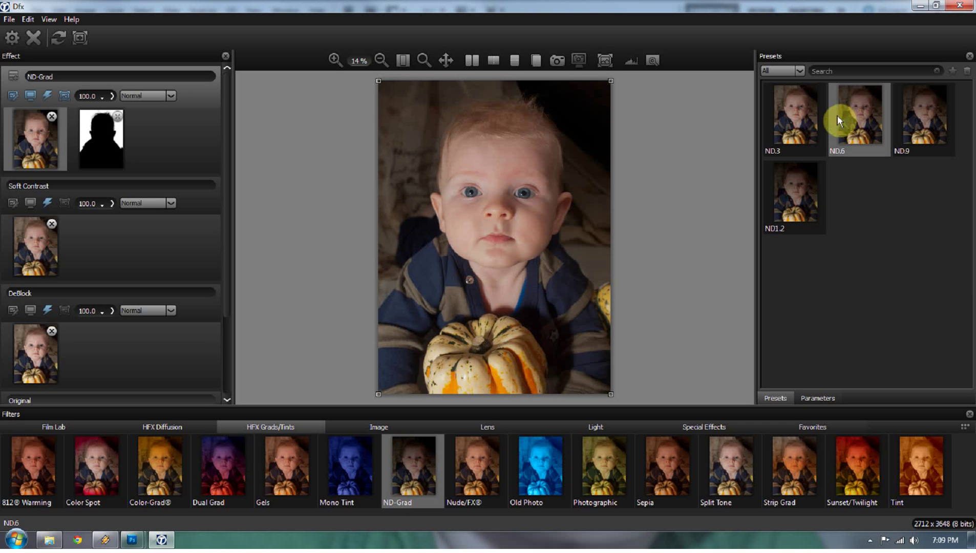
click(794, 121)
click(864, 123)
Add a new layer above ND-Grad, copy the ND-Grad mask onto it and invert the copy to target the baby.
click(12, 82)
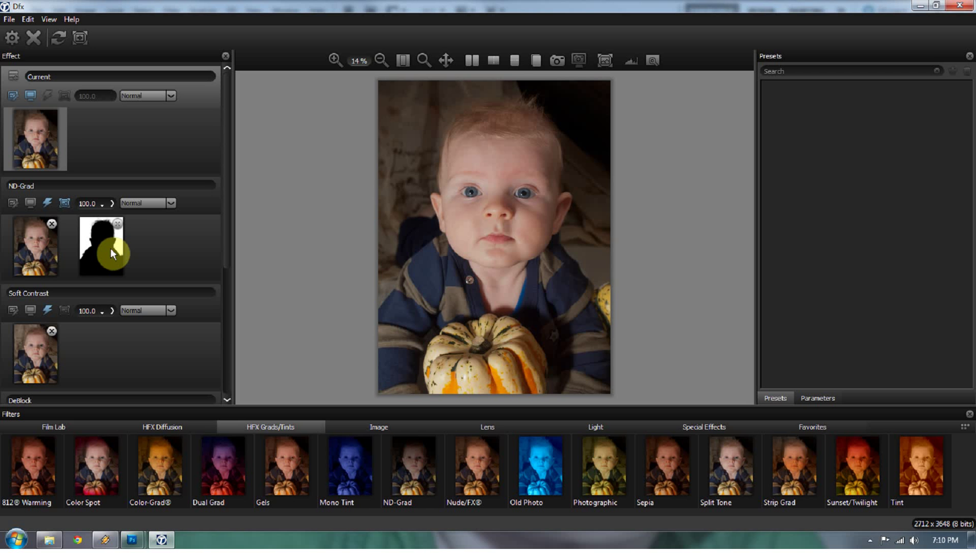
drag(110, 248, 99, 143)
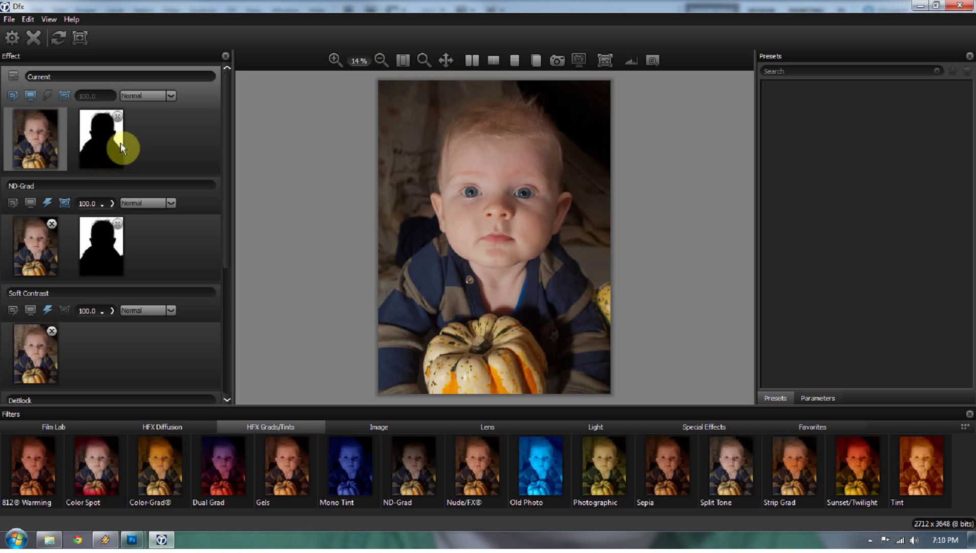
click(102, 136)
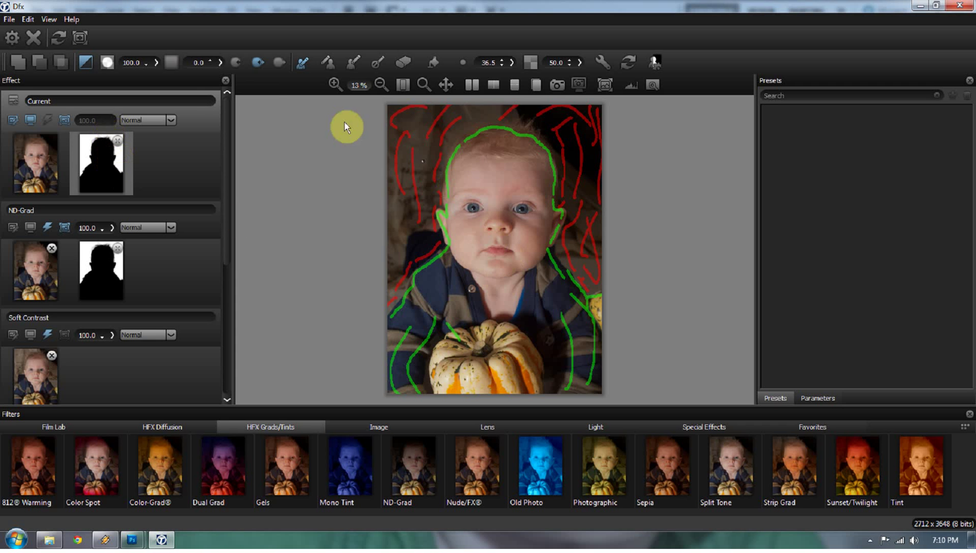
click(86, 65)
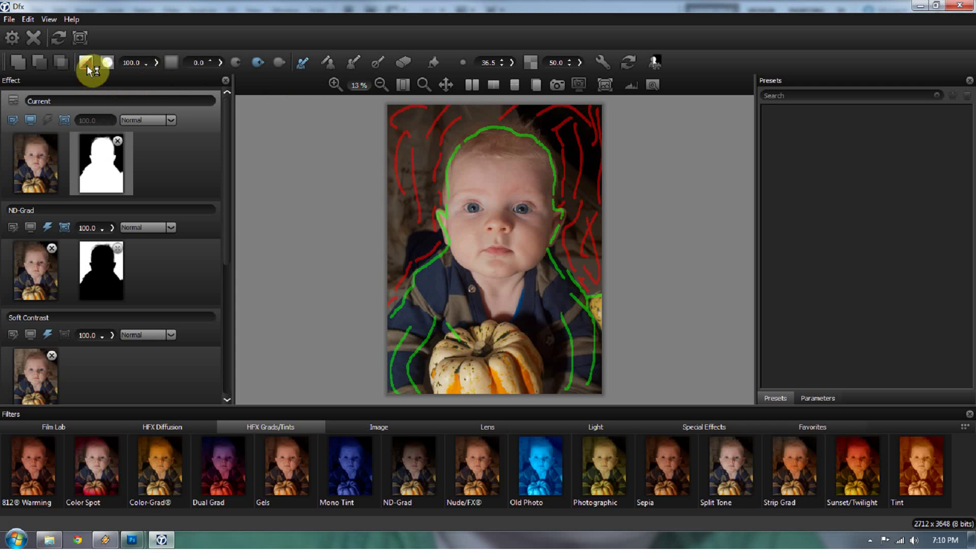
click(40, 158)
Try the Nude/FX, Split Tone, 812 Warming and ND-Grad filters on the baby layer.
click(489, 461)
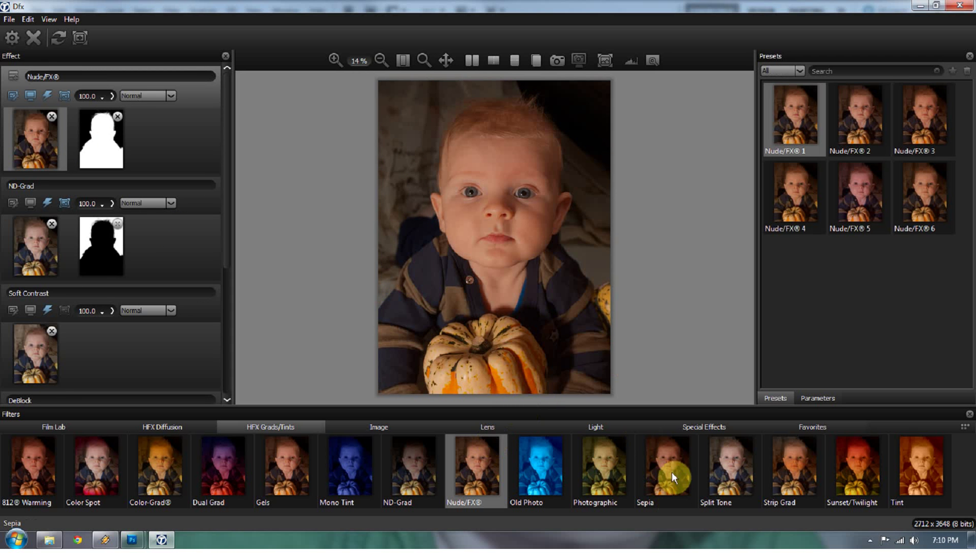
click(746, 467)
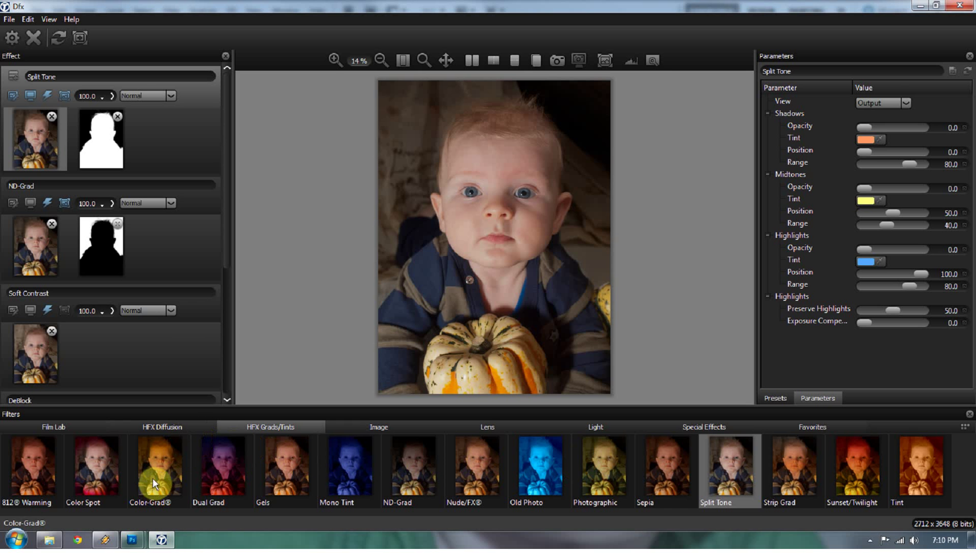
click(38, 470)
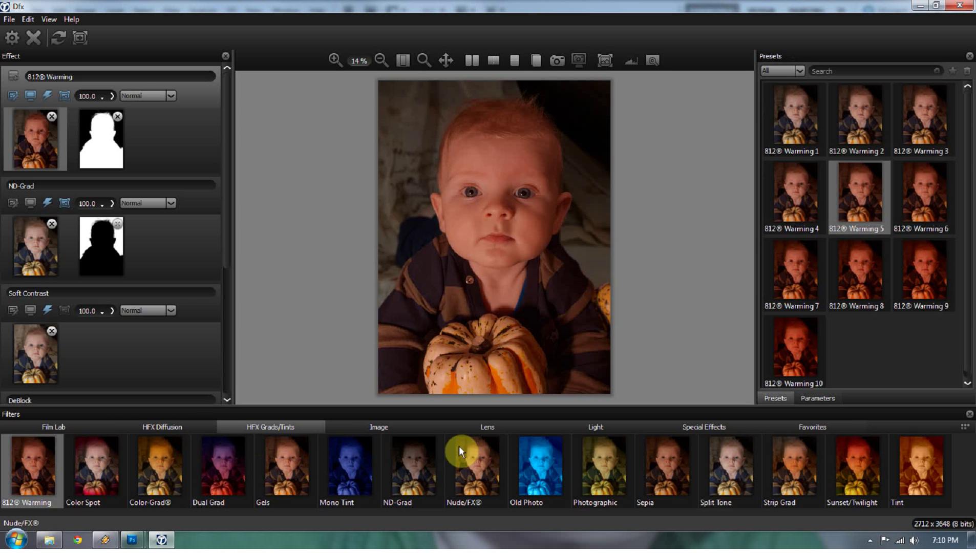
click(411, 459)
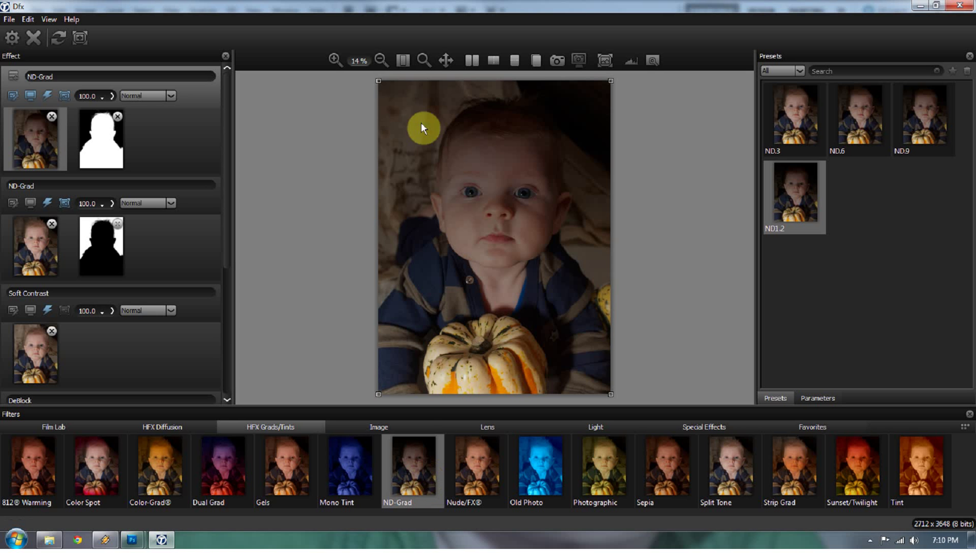
Apply the Key Light filter from the Light group to the baby layer and compare it with the original in split view.
click(397, 427)
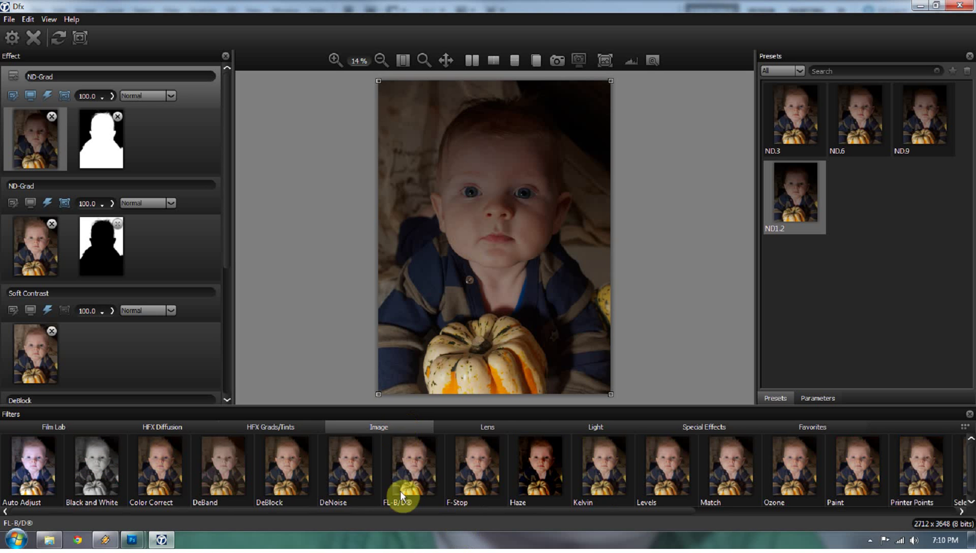
click(496, 428)
click(587, 426)
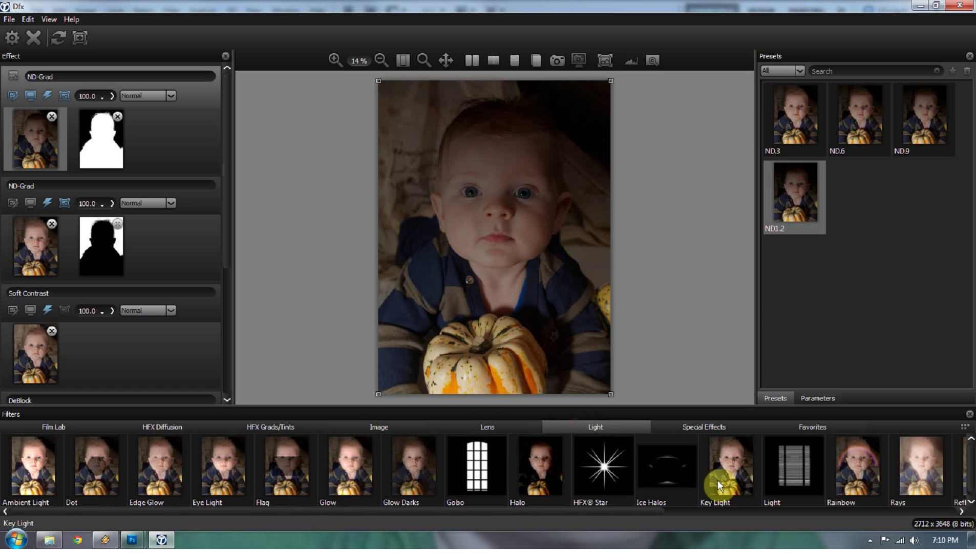
click(728, 458)
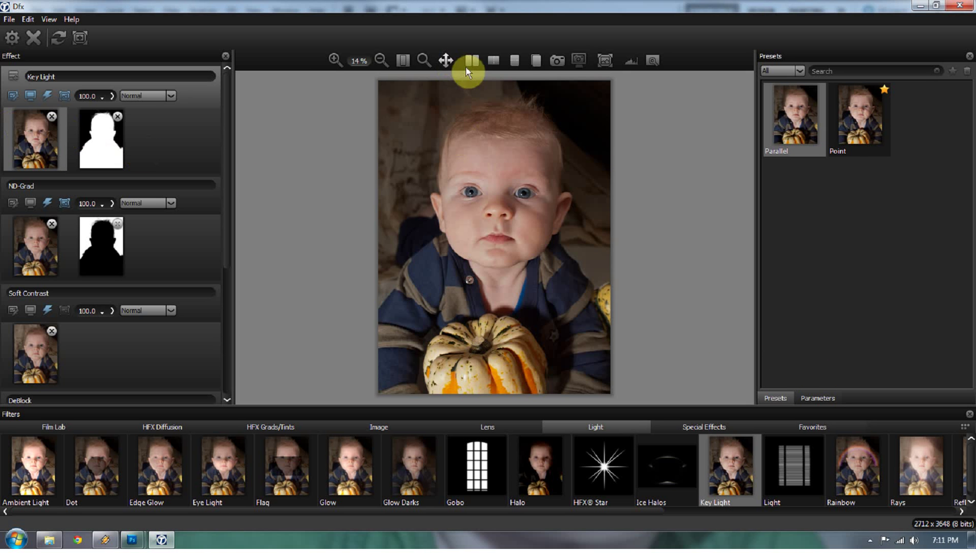
click(494, 62)
drag(372, 75, 360, 93)
Add a new layer above Key Light and copy the ND-Grad layer's background mask onto it.
click(14, 74)
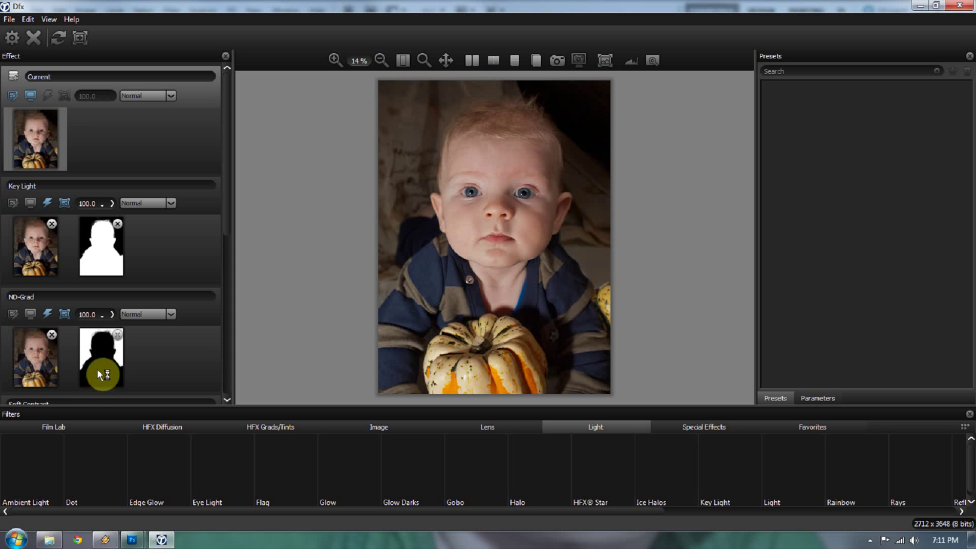
drag(97, 369, 102, 140)
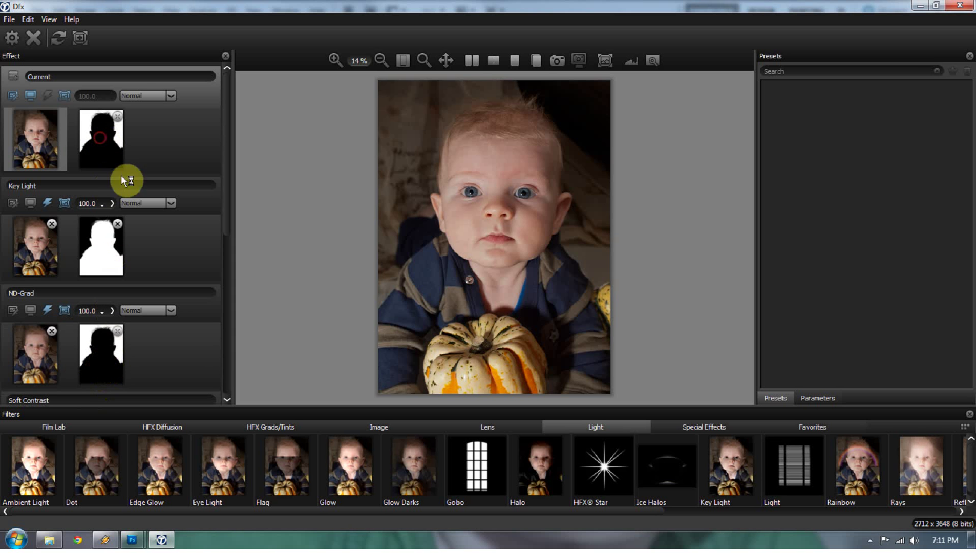
Apply the Gobo filter with the Regency-77135 window pattern and shift it onto the background beside the baby's head.
click(477, 489)
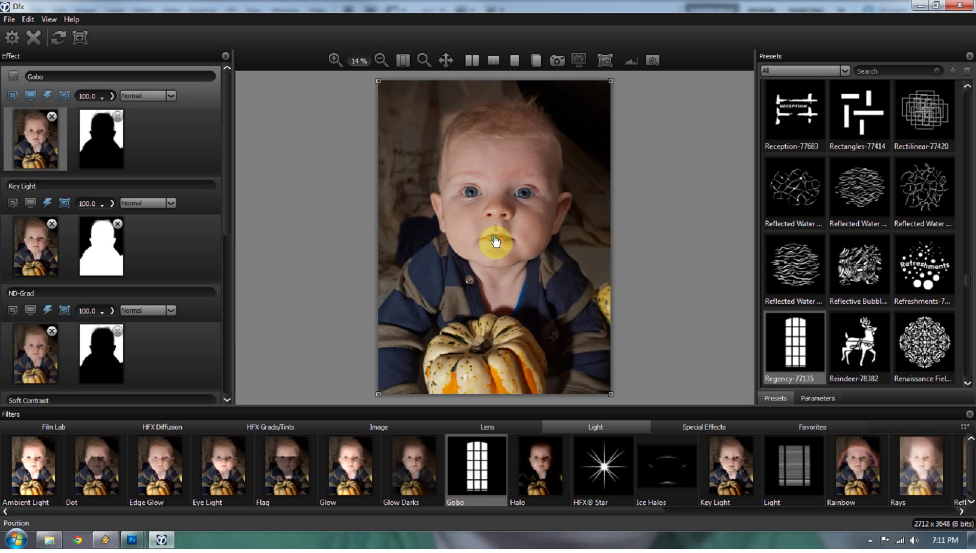
drag(496, 242, 441, 211)
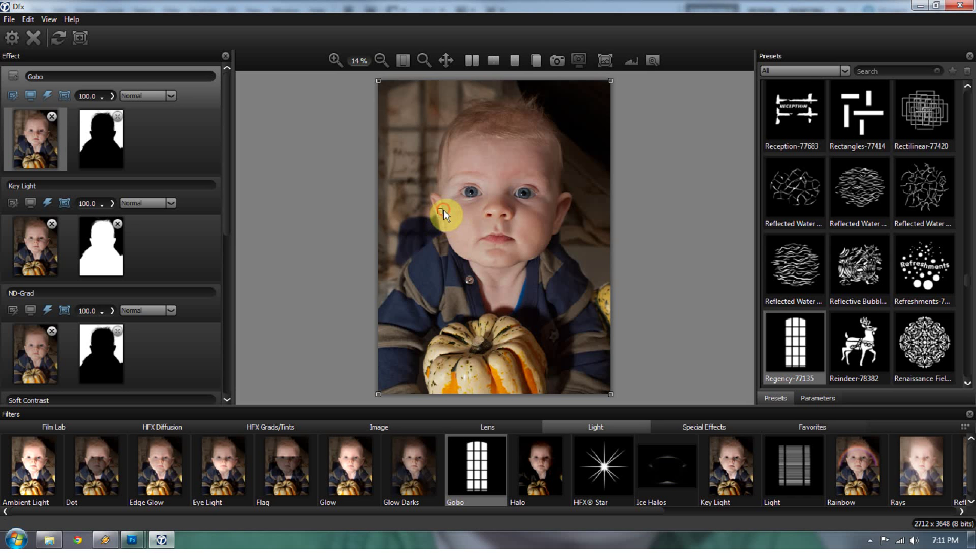
mouse_move(443, 214)
mouse_down()
mouse_move(453, 217)
mouse_move(437, 214)
mouse_up()
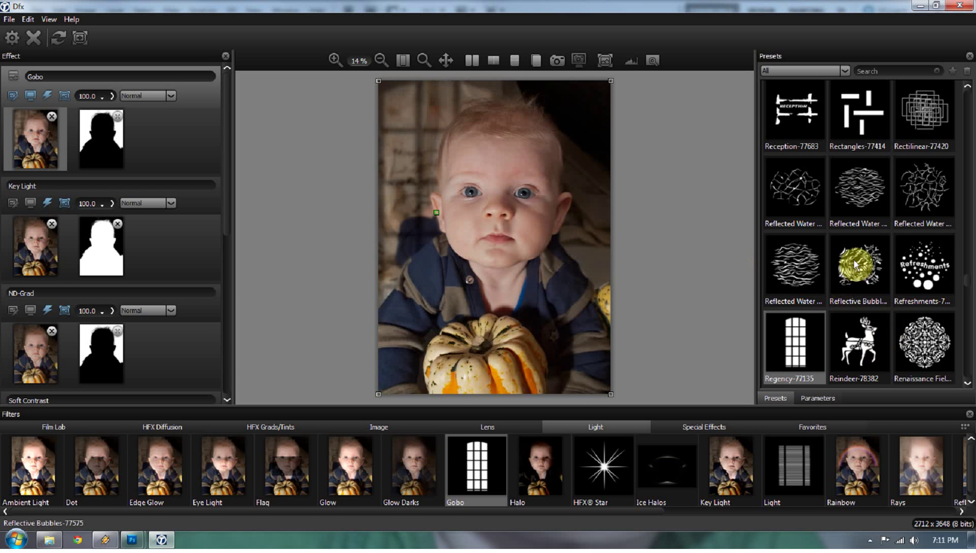
Try the Reindeer-78382 gobo pattern at different positions on the image and browse the other gobo presets.
click(861, 341)
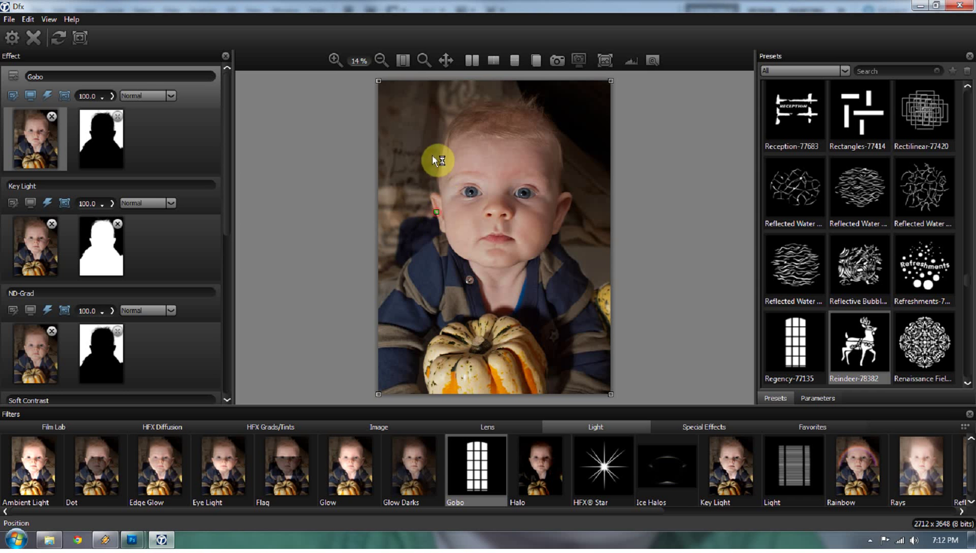
drag(436, 212, 427, 153)
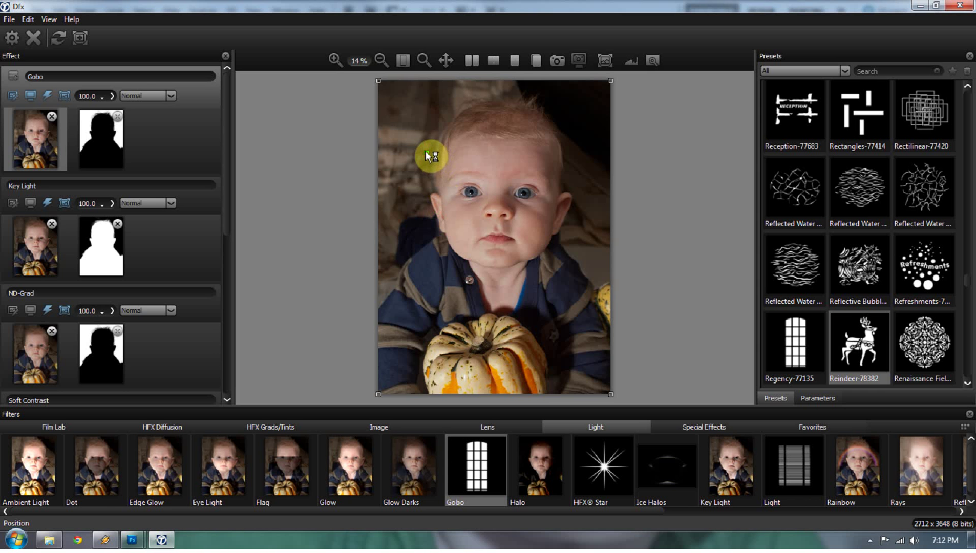
click(499, 250)
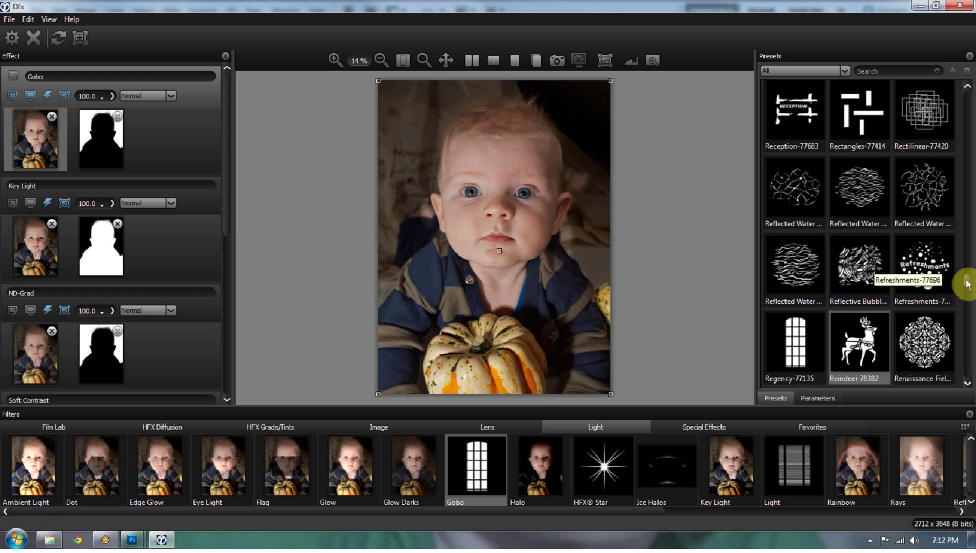
scroll(966, 287, down, 5)
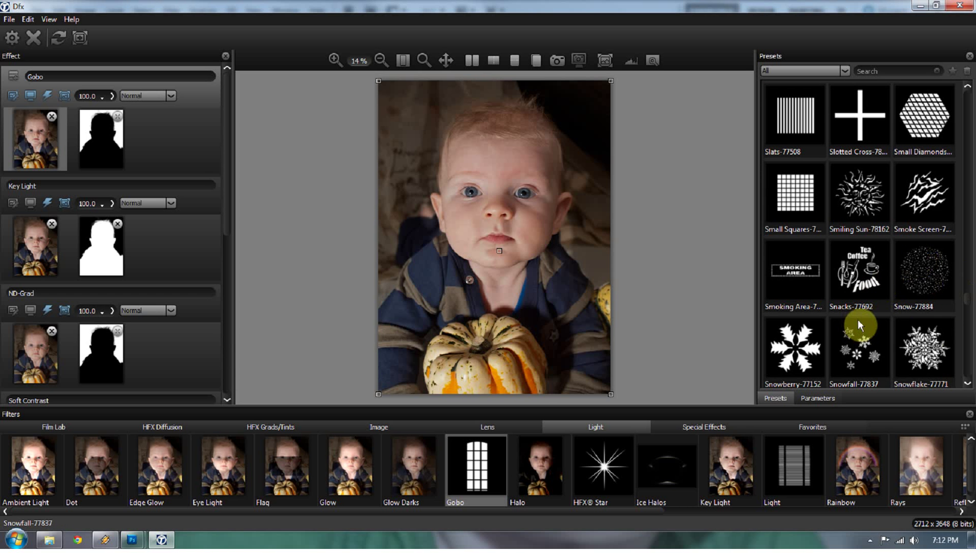
drag(963, 299, 968, 183)
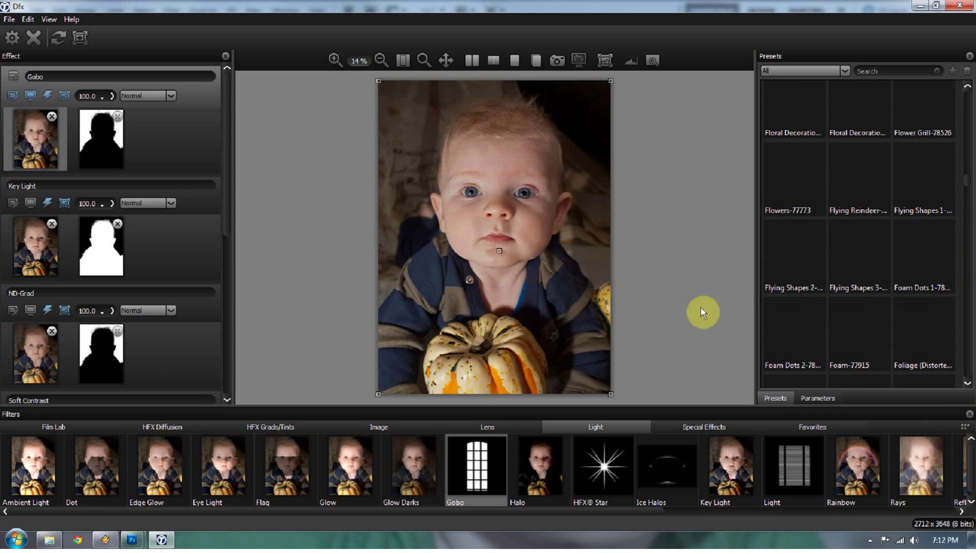
Apply the Ice Halos filter with the 40 Degrees preset and move its center up to the baby's forehead.
click(663, 481)
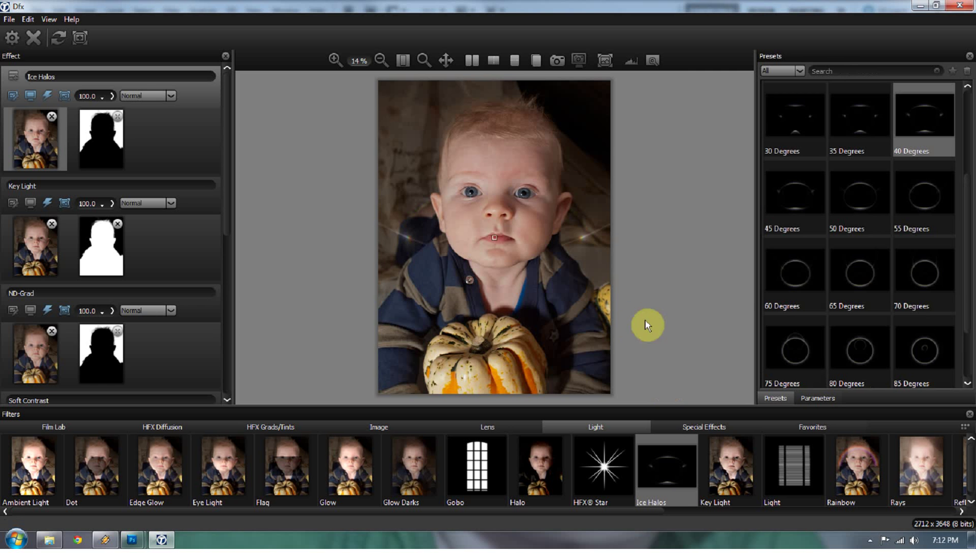
click(495, 237)
drag(495, 168, 497, 146)
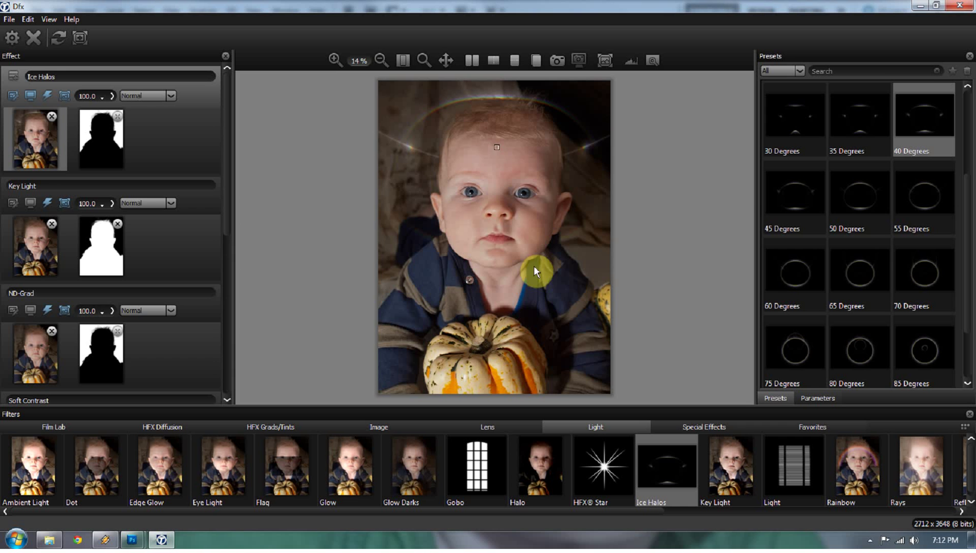
Nudge the Ice Halos center slightly up on the baby's forehead and render the stacked effects back to Photoshop.
click(498, 148)
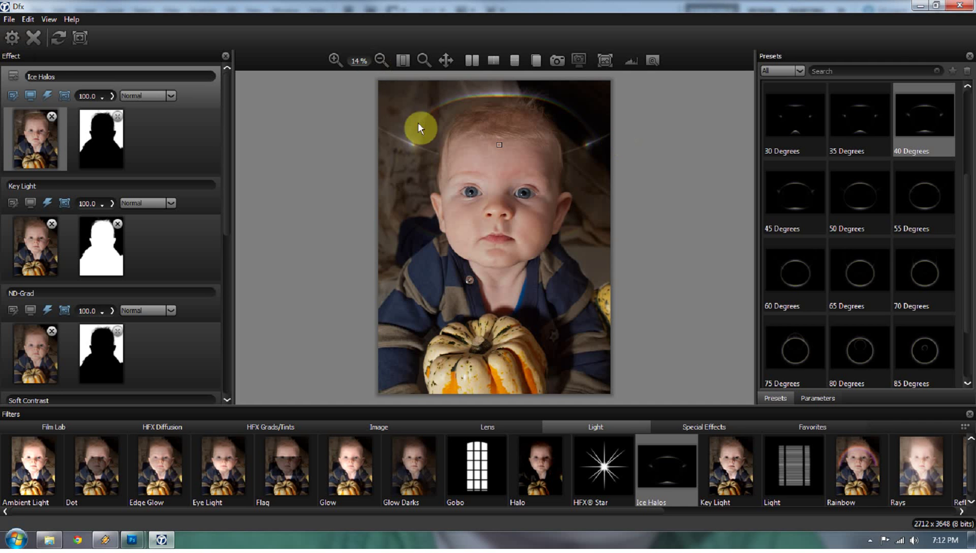
click(11, 37)
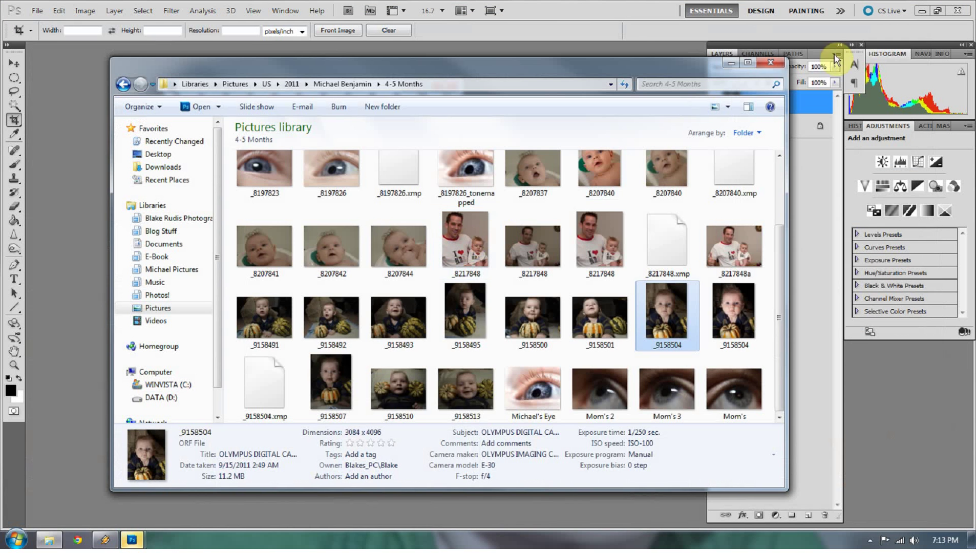
Close the picture folder window covering the portrait and toggle Layer 1's visibility to compare the image before and after the effects.
click(769, 63)
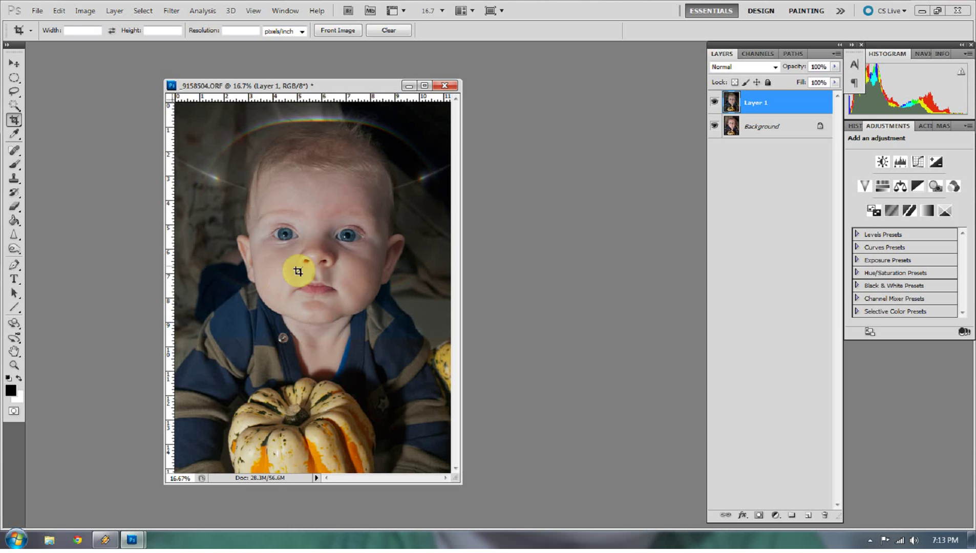
drag(331, 89, 353, 86)
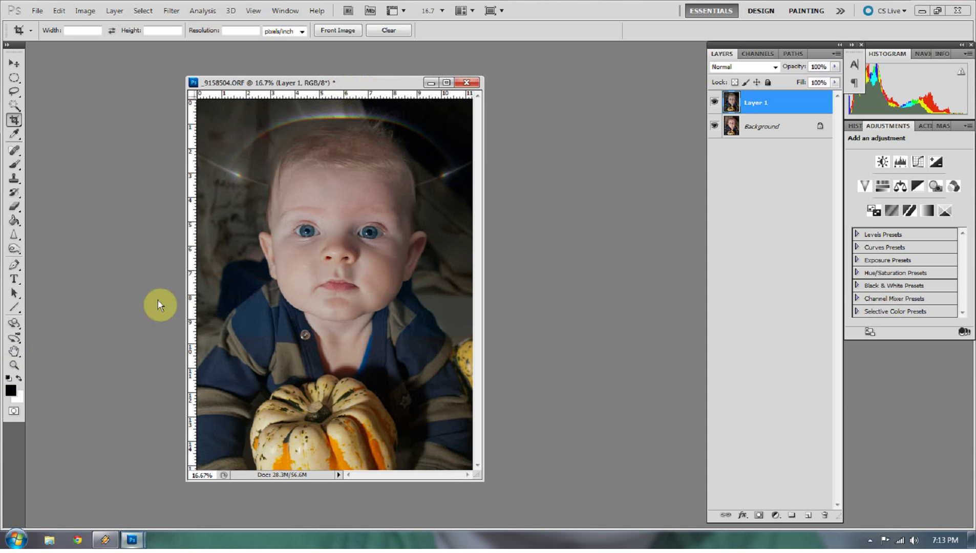
click(715, 104)
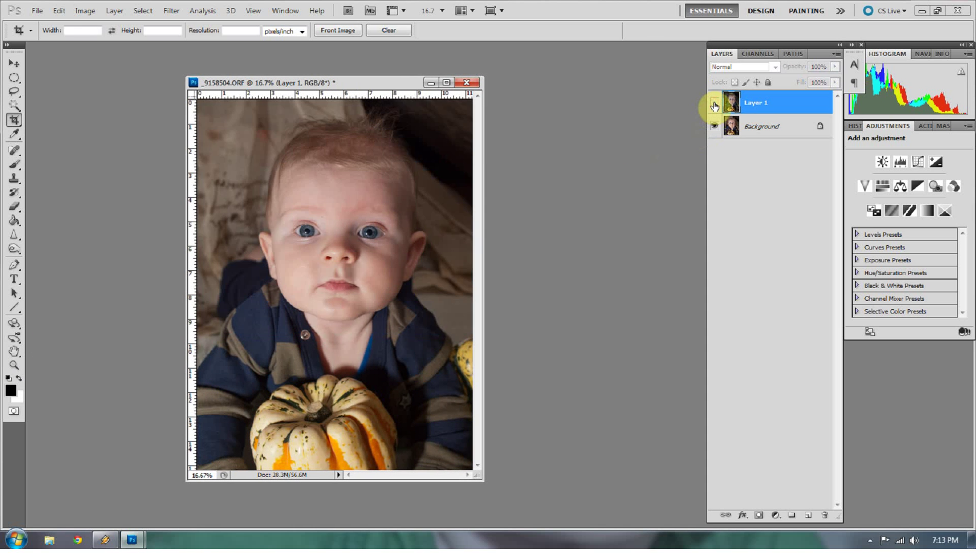
click(715, 104)
click(715, 105)
click(715, 105)
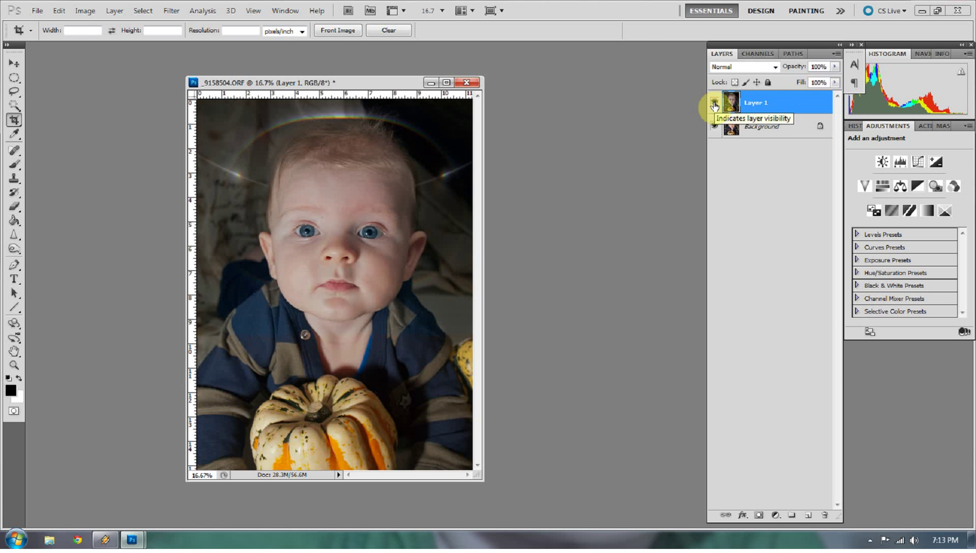
click(715, 105)
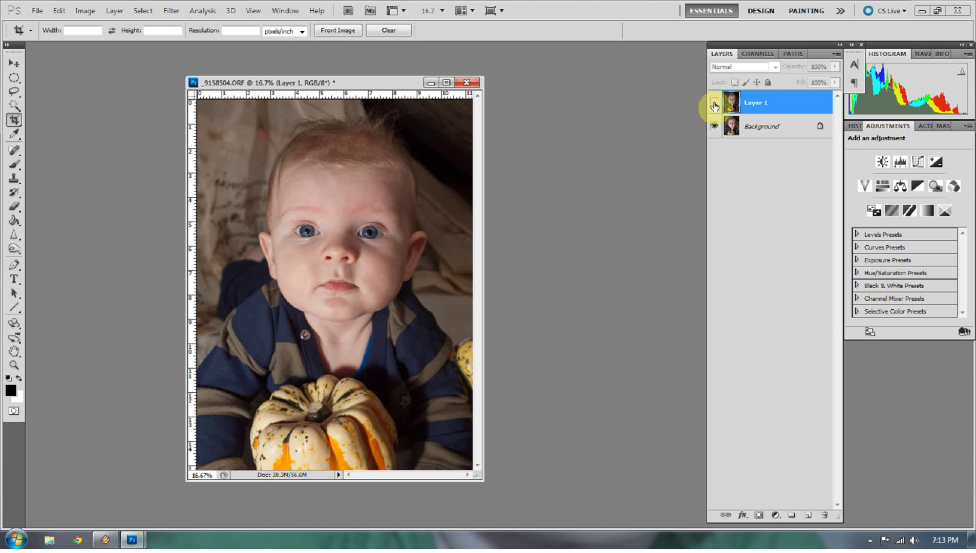
click(714, 104)
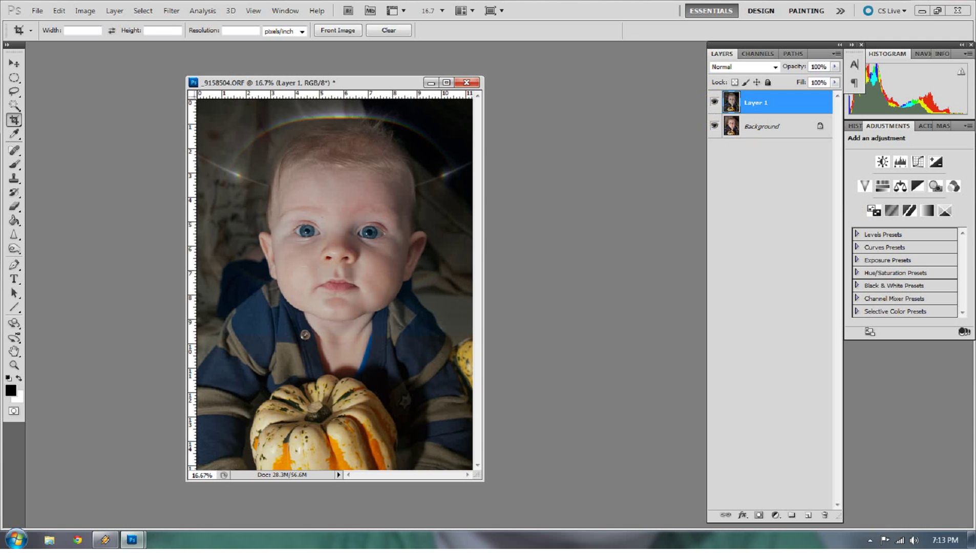